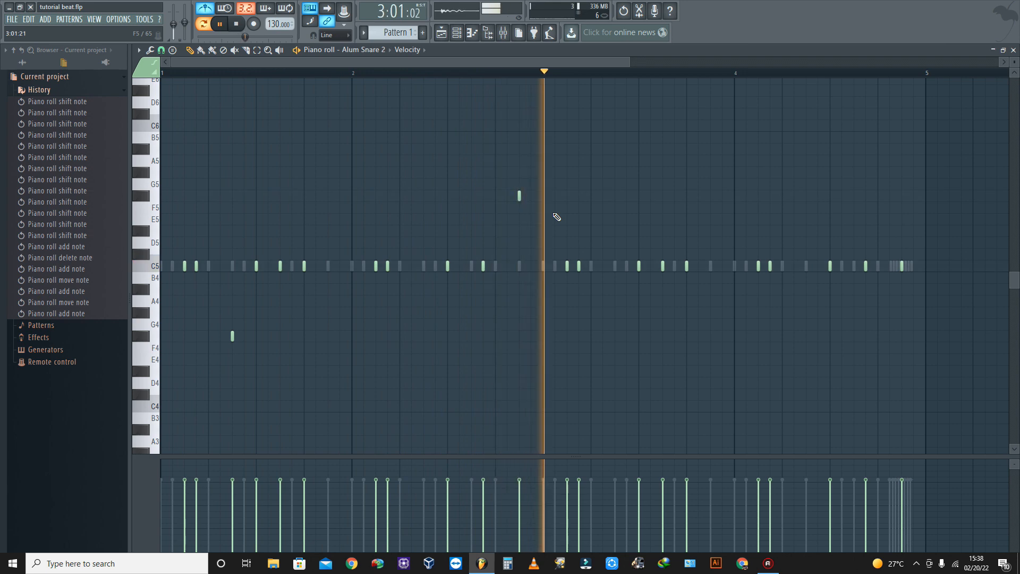
- Add Alum Snare 2 notes at F#4 near the end of bar 3 and F4 late in bar 4, and save the project
key(space)
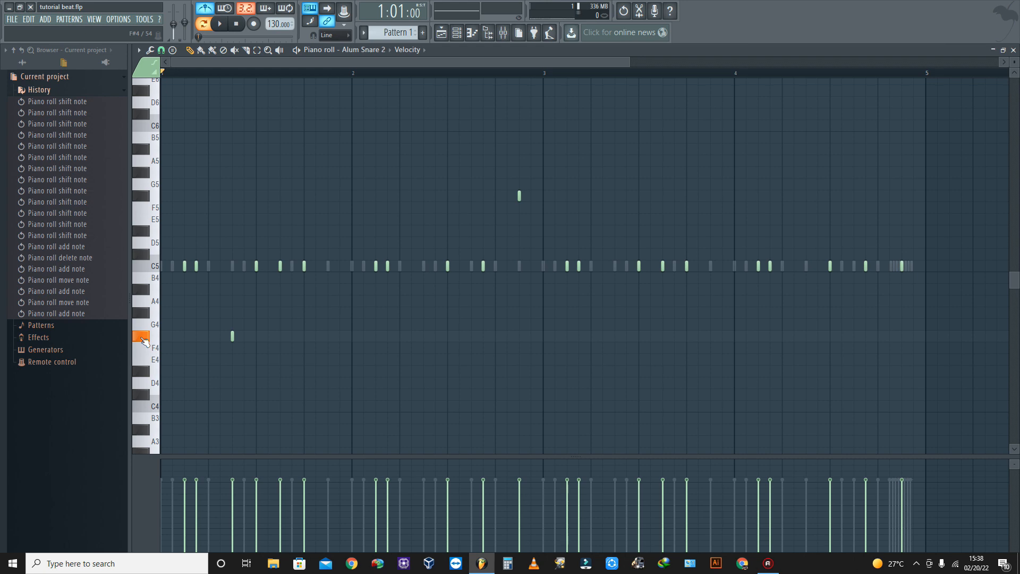
click(711, 336)
key(space)
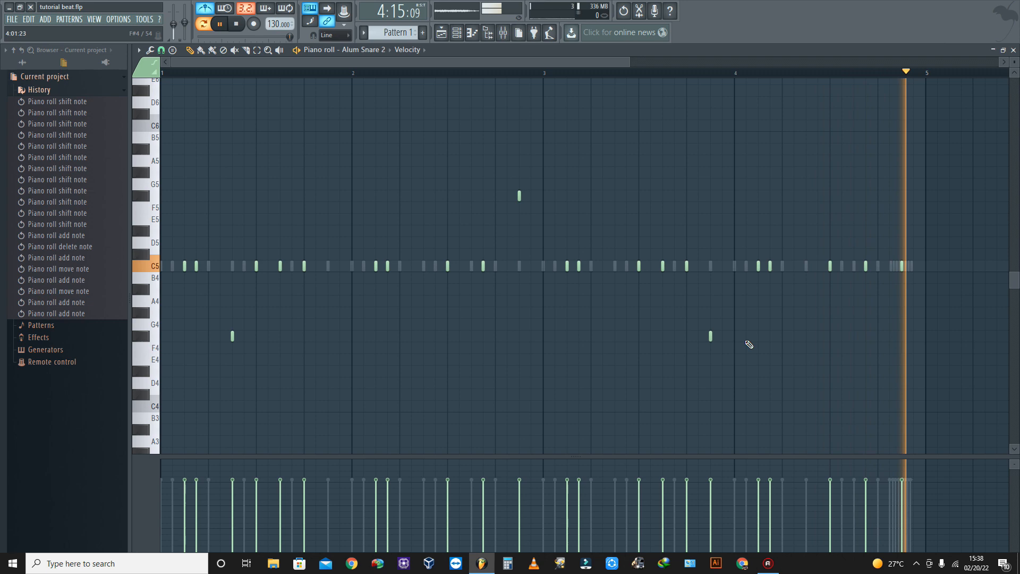
click(877, 347)
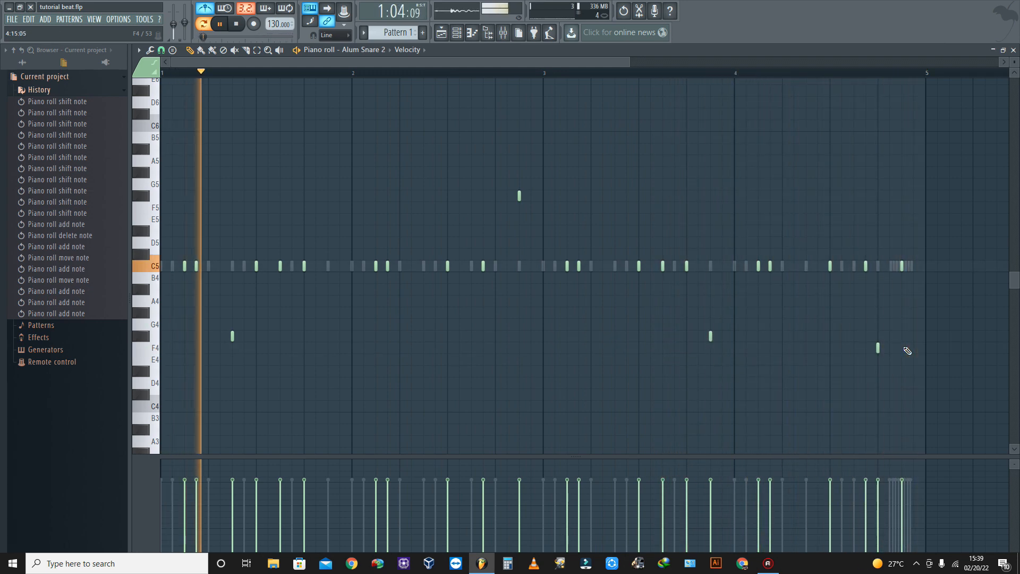
click(13, 19)
click(60, 65)
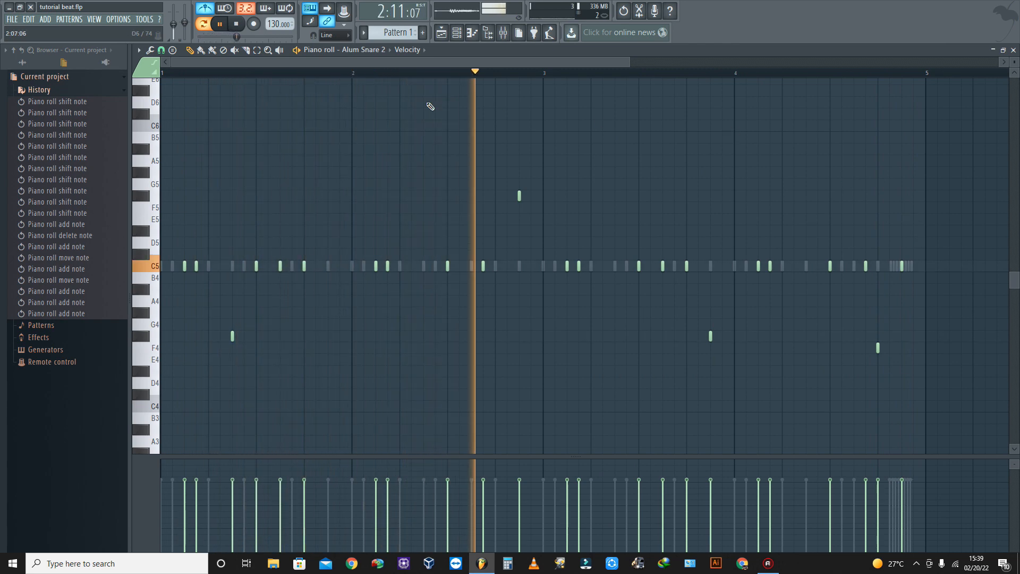
- Try the whole Alum Snare 2 part one octave higher and one octave lower, and return it to its original octave
key(ctrl+Up)
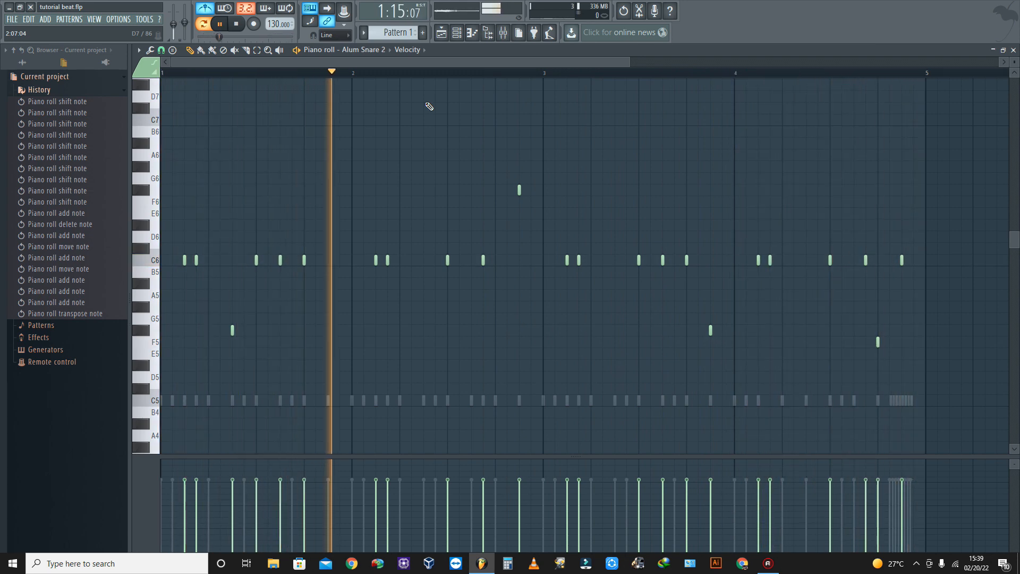
key(ctrl+Down)
key(ctrl+Down)
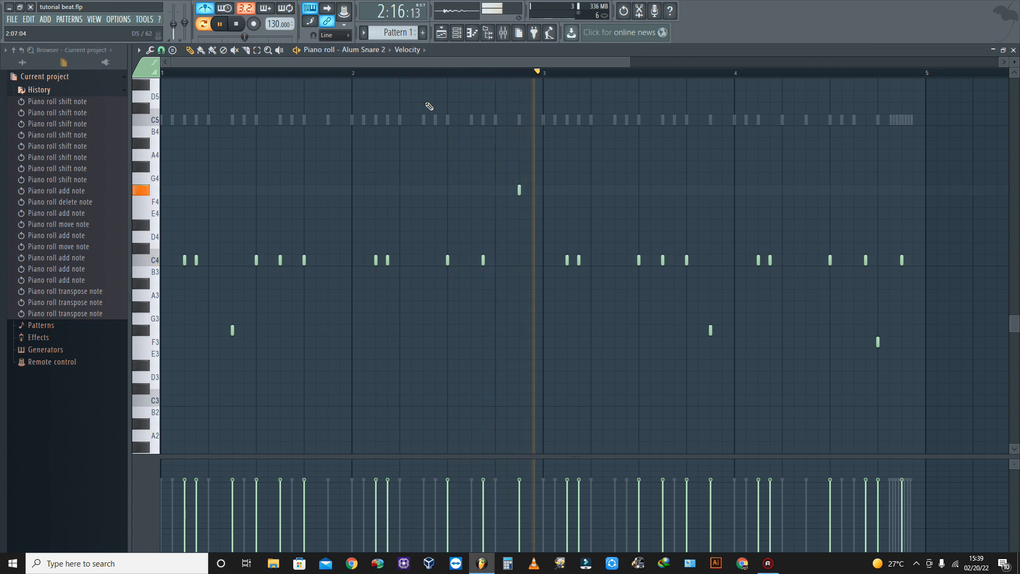
key(ctrl+Up)
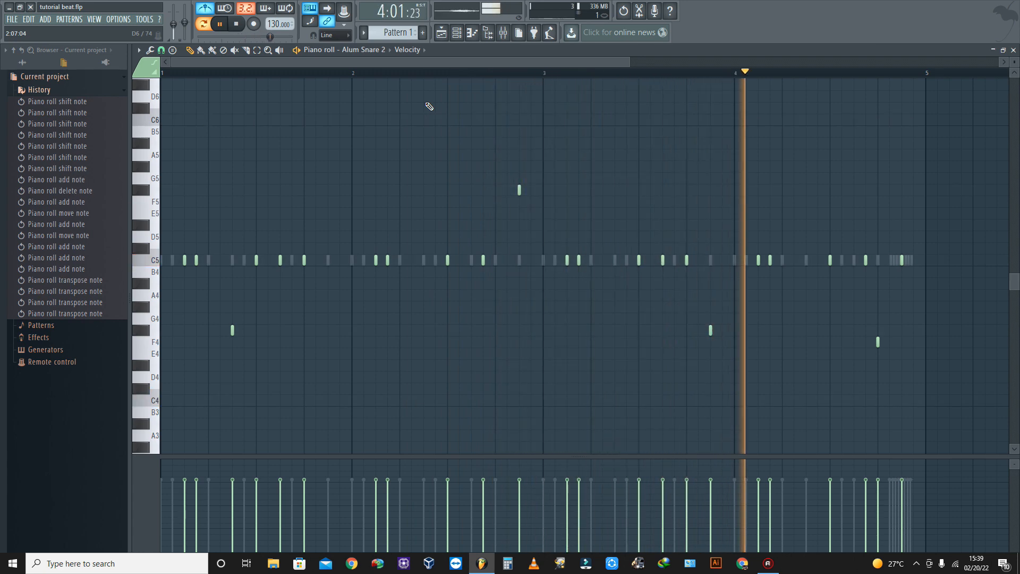
- Save the project and assign the Alum Snare 2 channel to a free mixer track
click(11, 19)
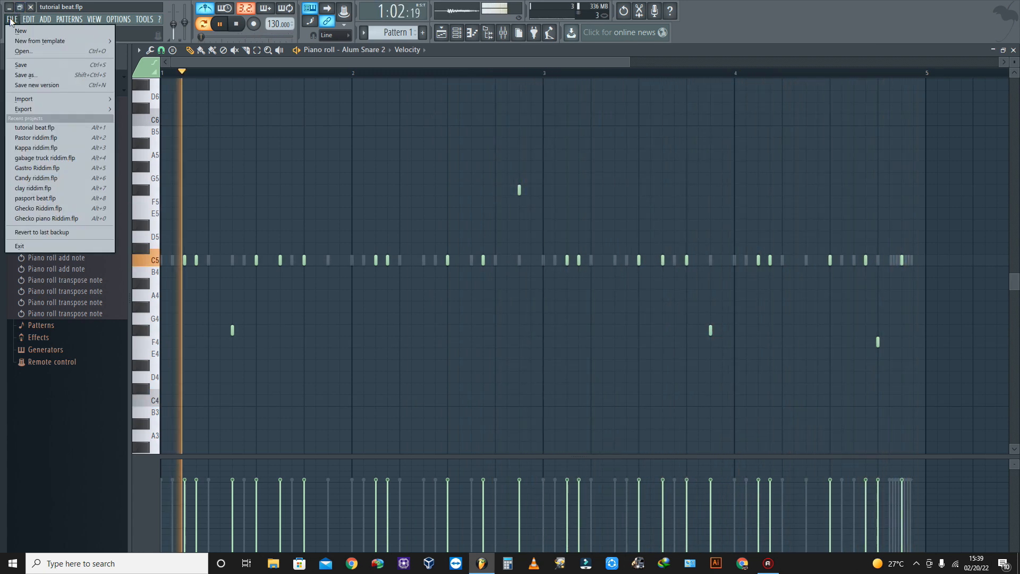
click(21, 66)
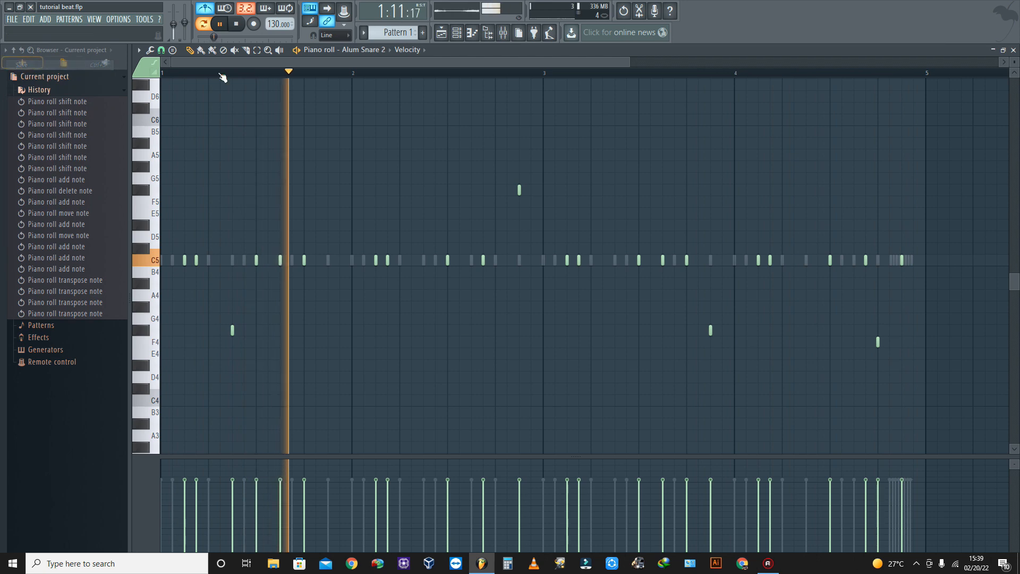
click(457, 33)
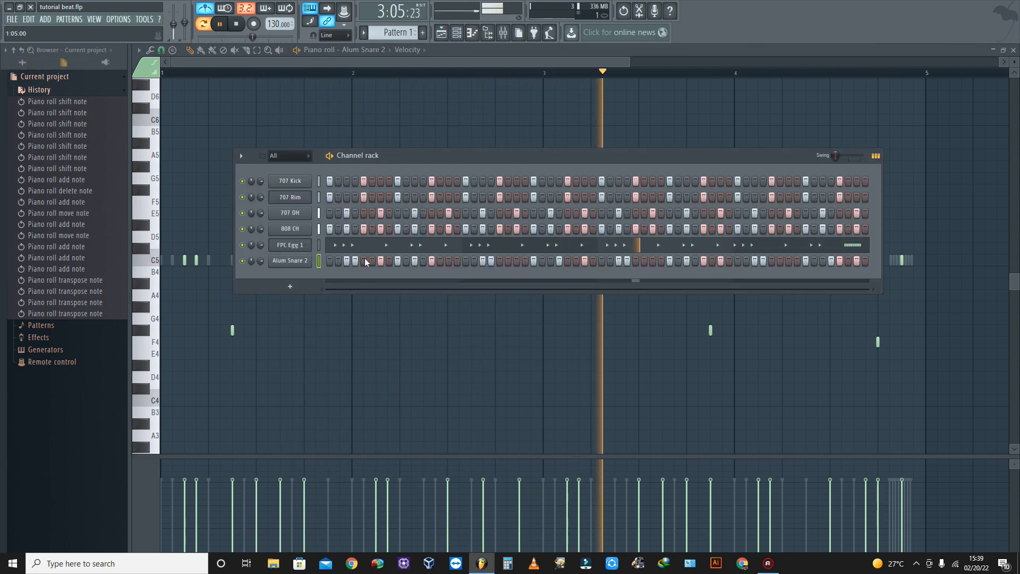
click(306, 261)
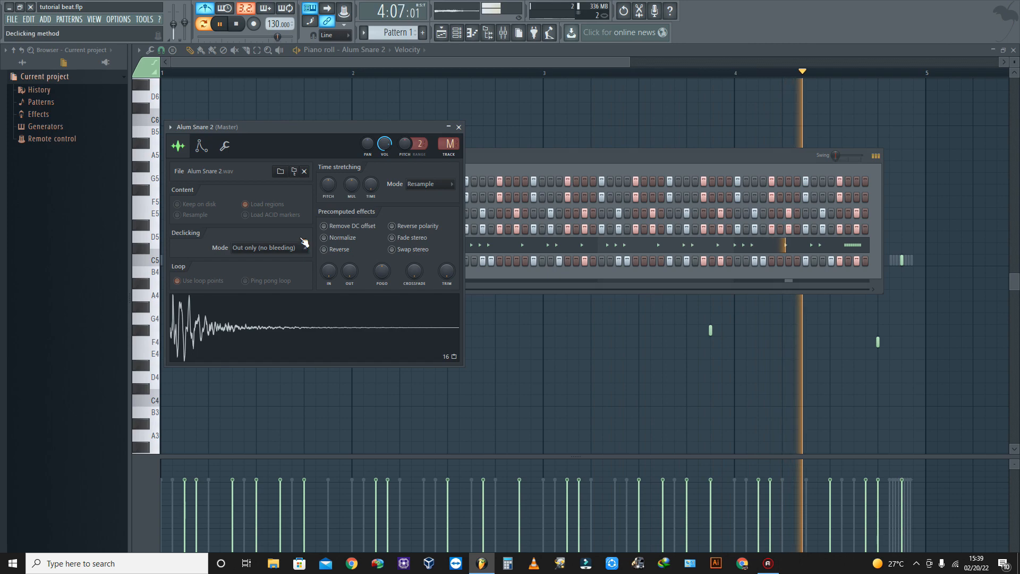
click(170, 127)
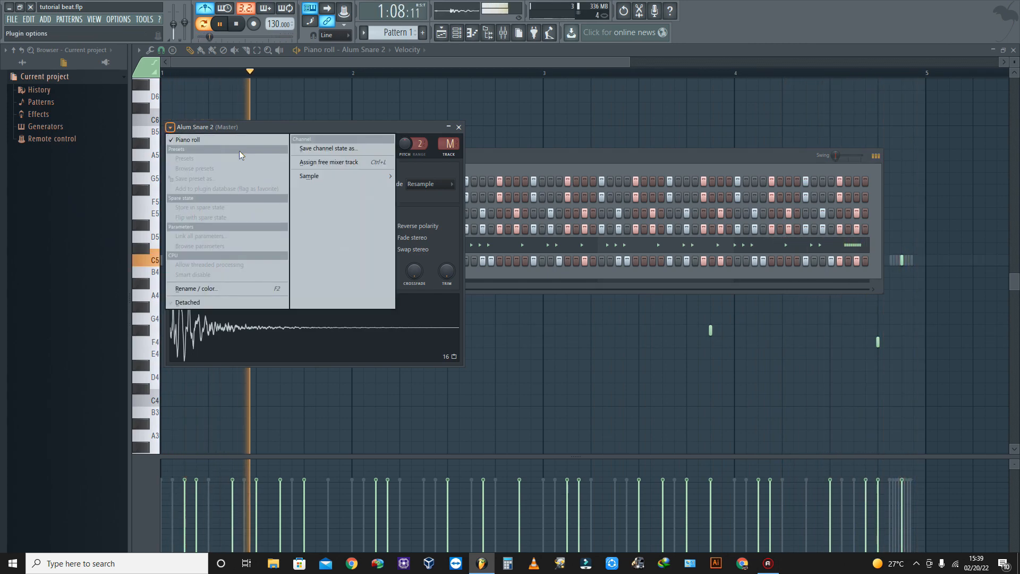
click(336, 162)
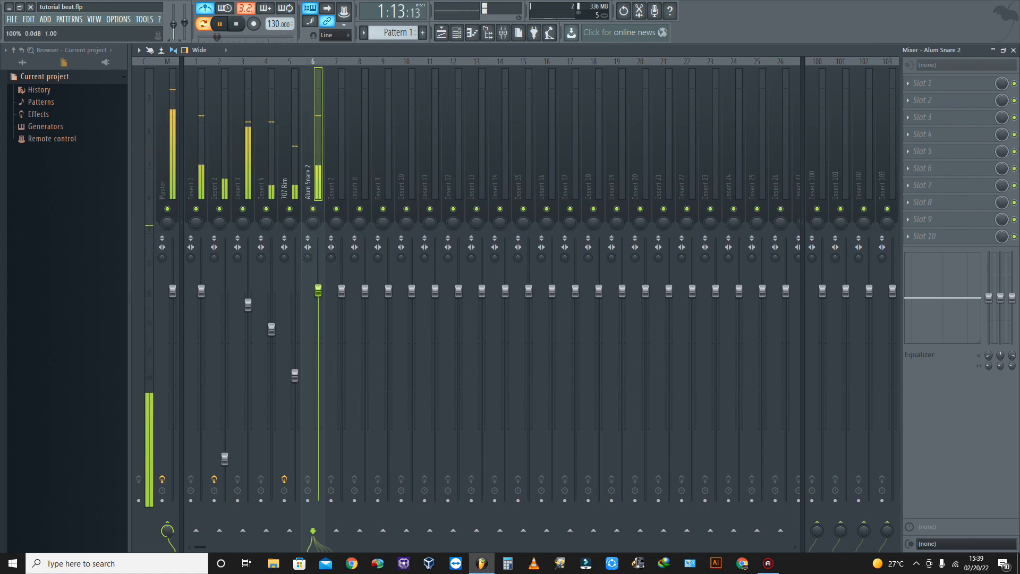
- Lower the Alum Snare 2 mixer fader to between the Insert 4 and 707 Rim levels, and save the project with the playlist shown
drag(317, 290, 318, 349)
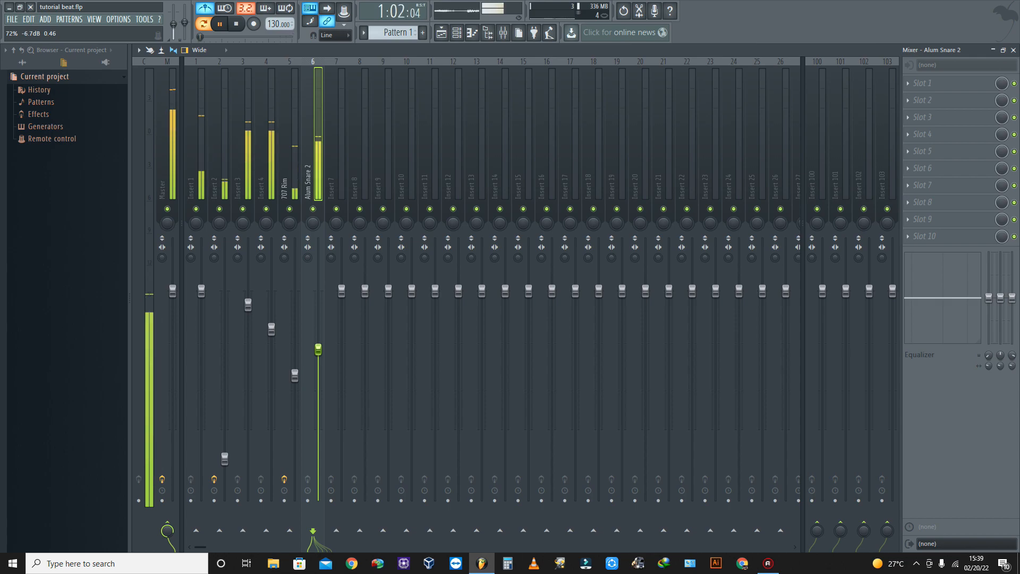
click(12, 19)
key(Escape)
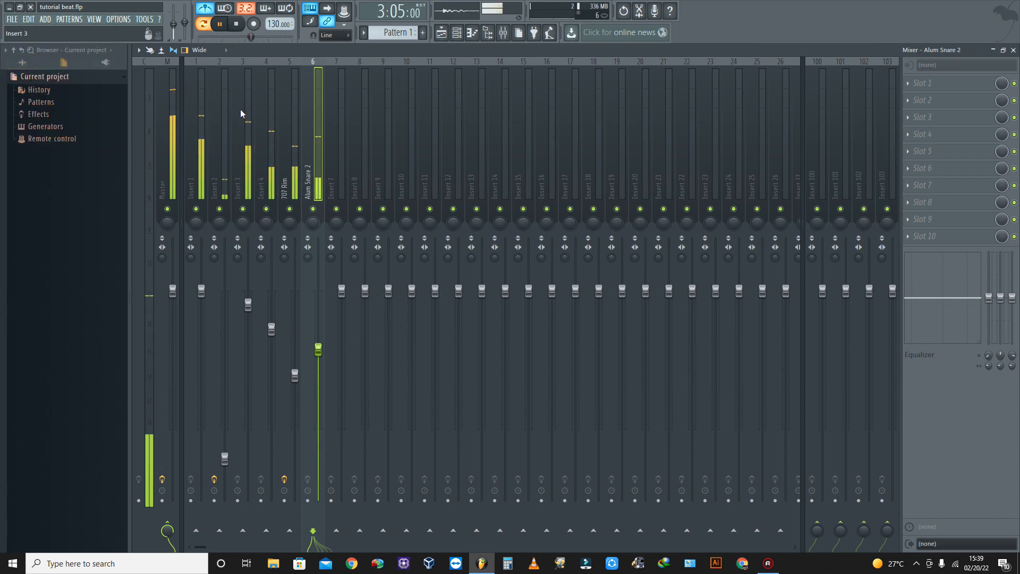
click(441, 33)
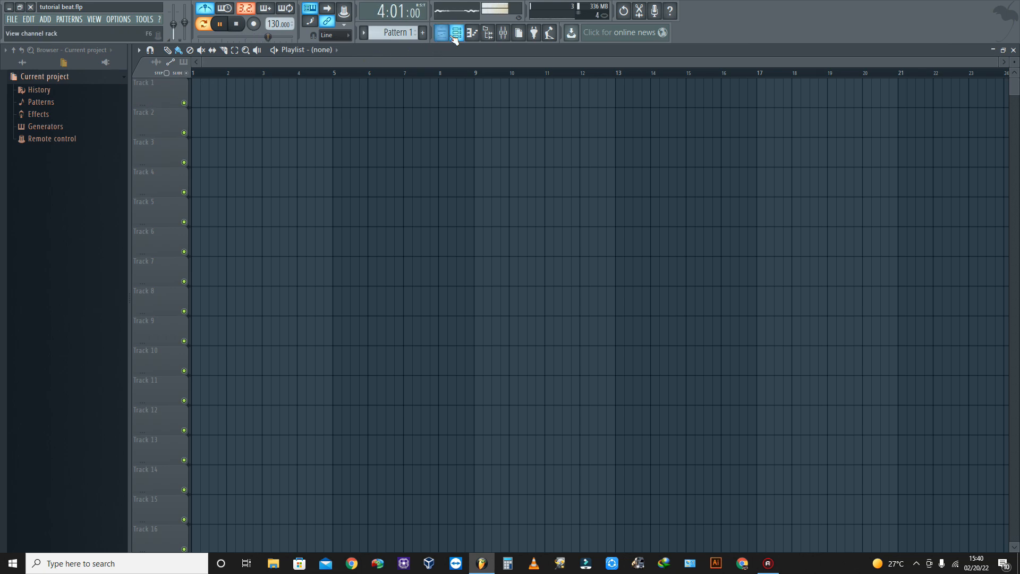
click(11, 20)
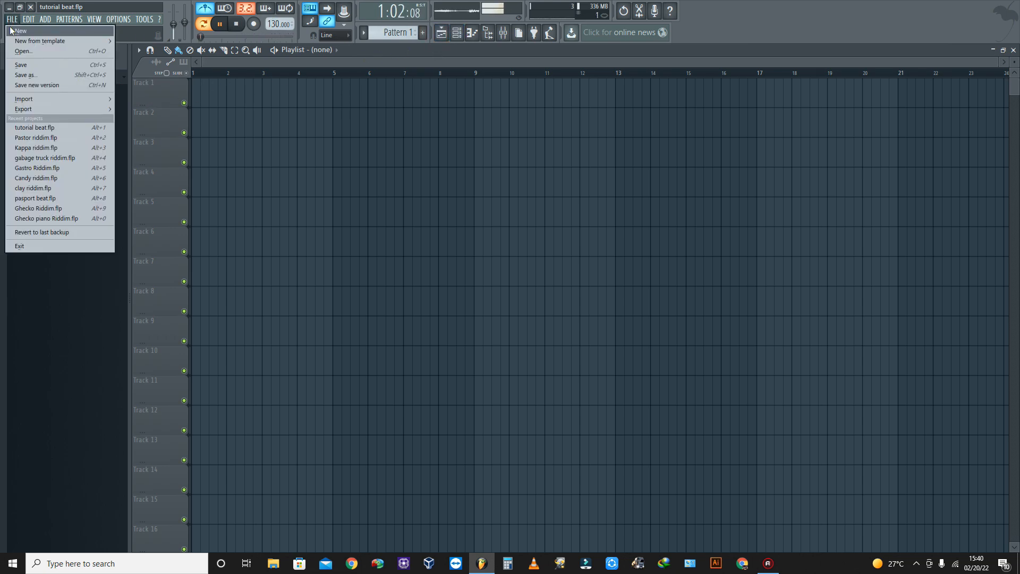
click(21, 66)
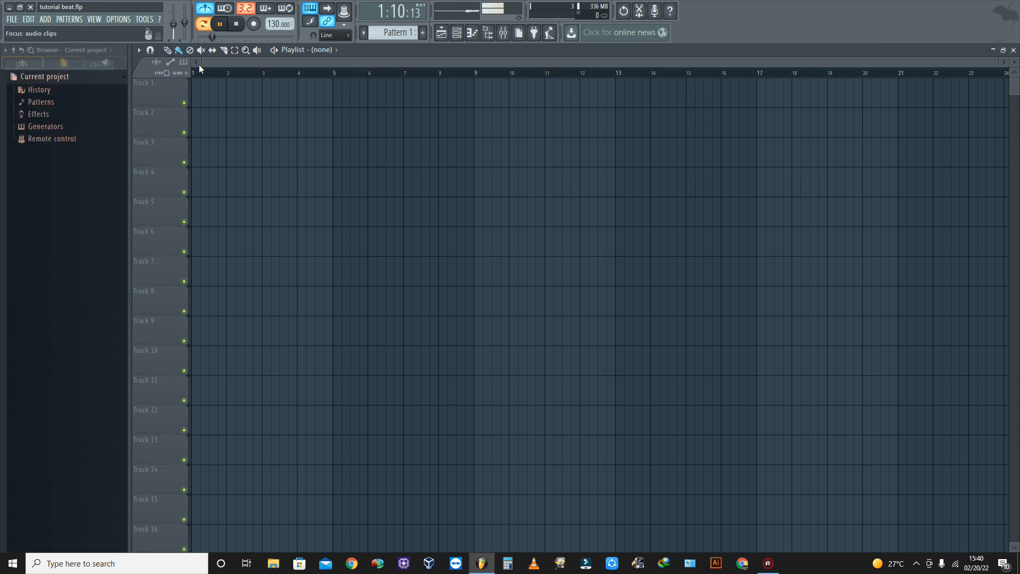
- Stop playback and add an empty Sampler channel below Alum Snare 2 in the channel rack
click(460, 36)
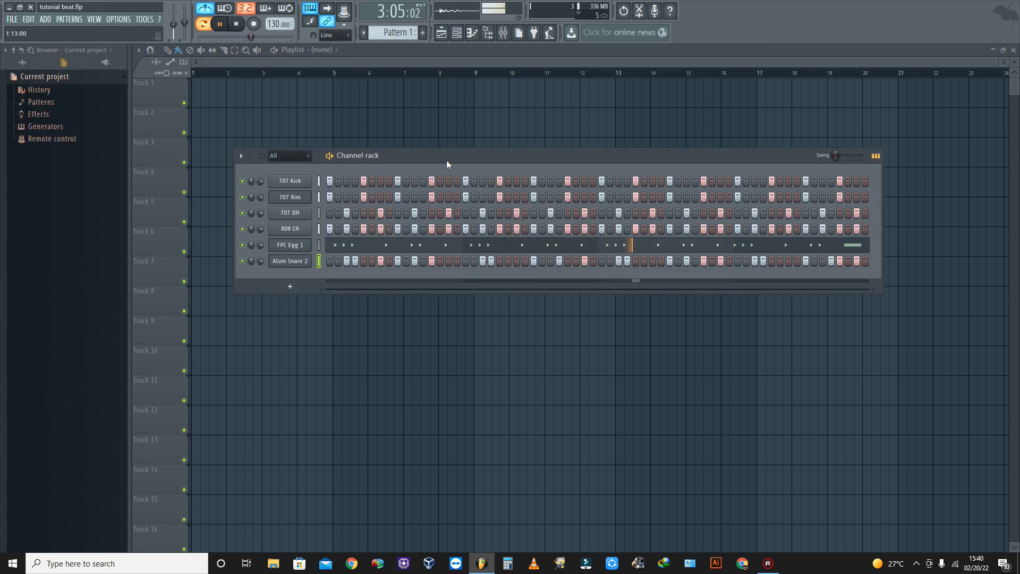
key(space)
click(295, 287)
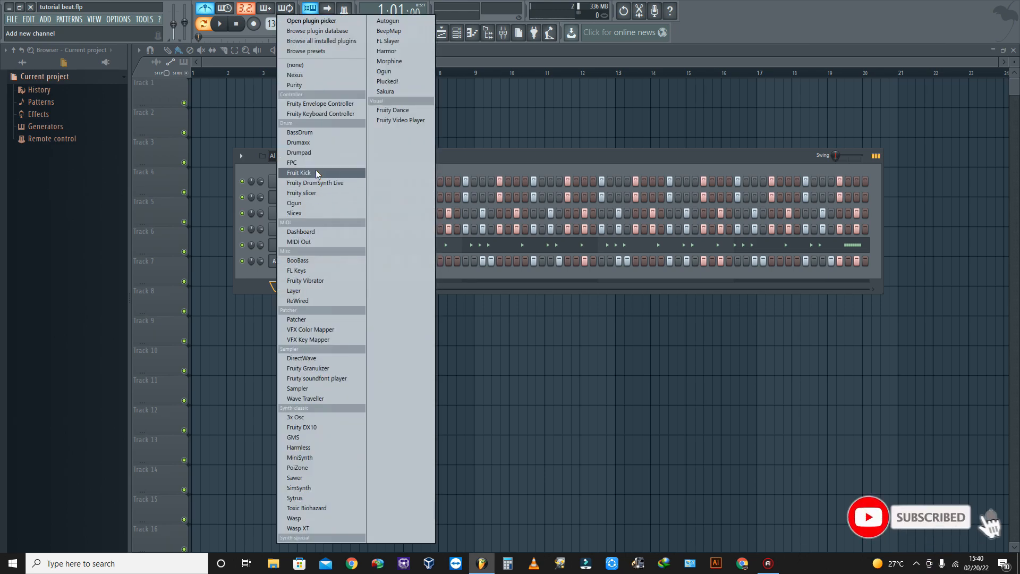
click(312, 66)
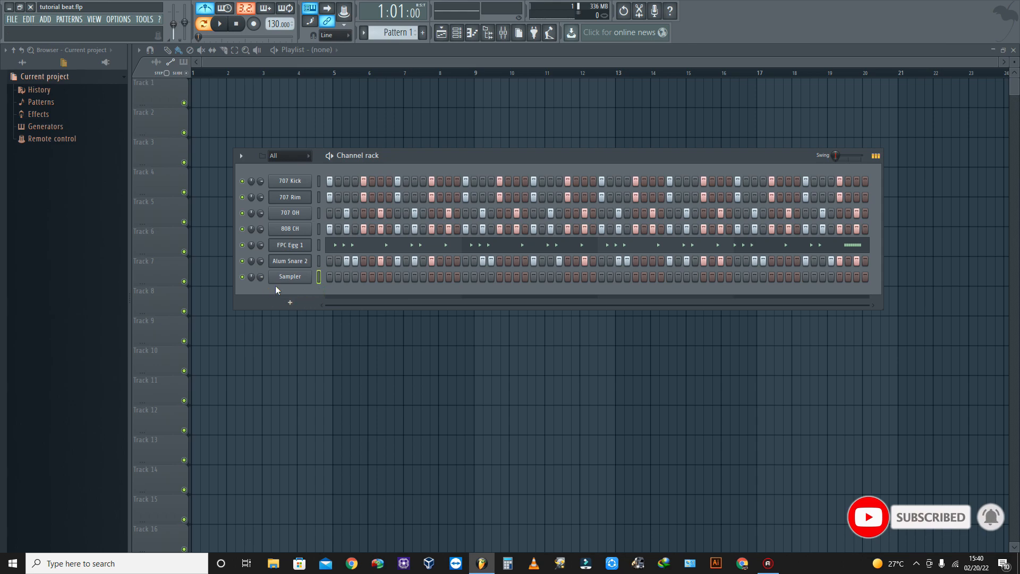
- Stamp an Aeolian scale from C5 at bar 1 in the Sampler's piano roll and stretch its notes across four bars
click(473, 34)
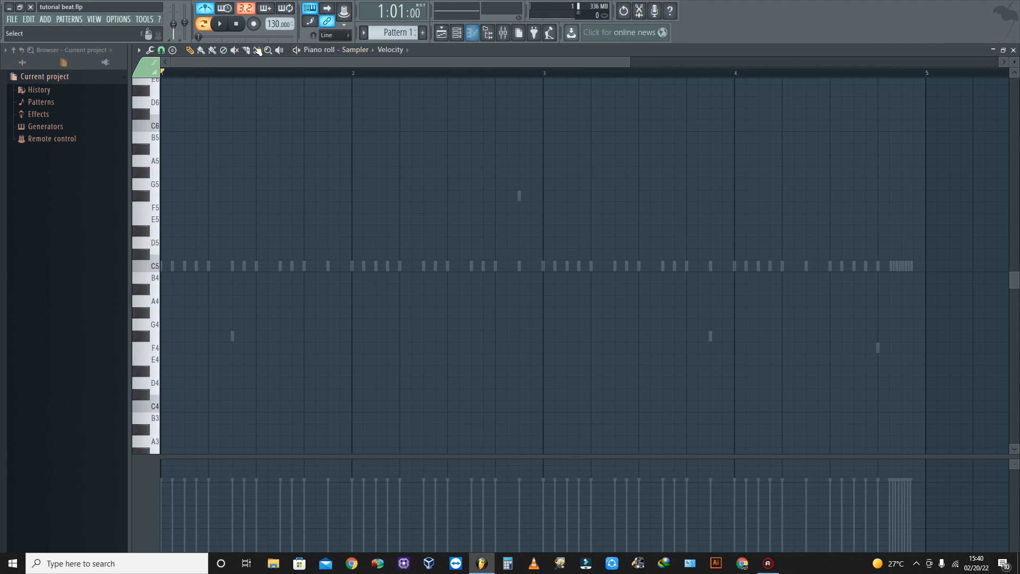
click(173, 49)
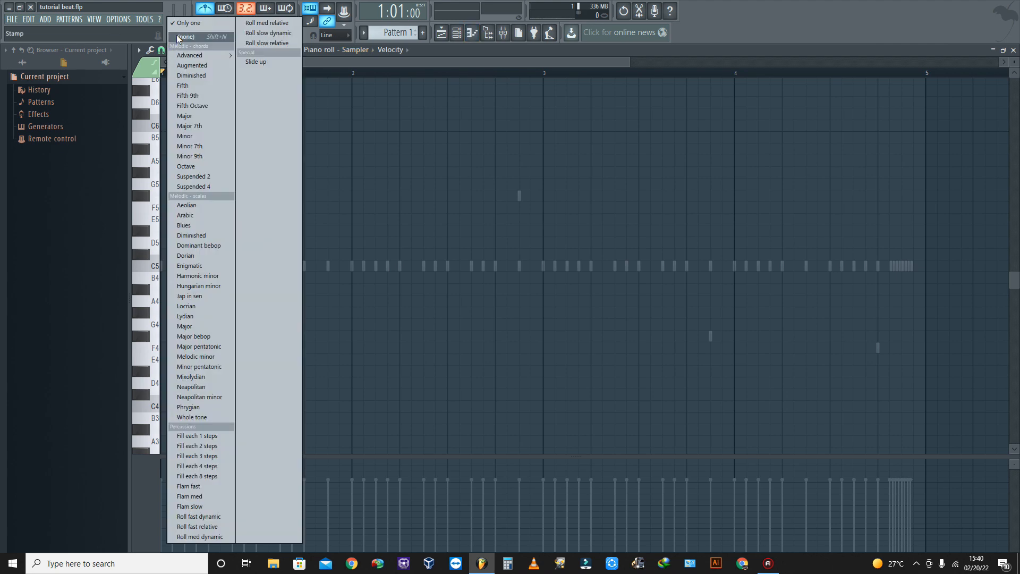
click(180, 37)
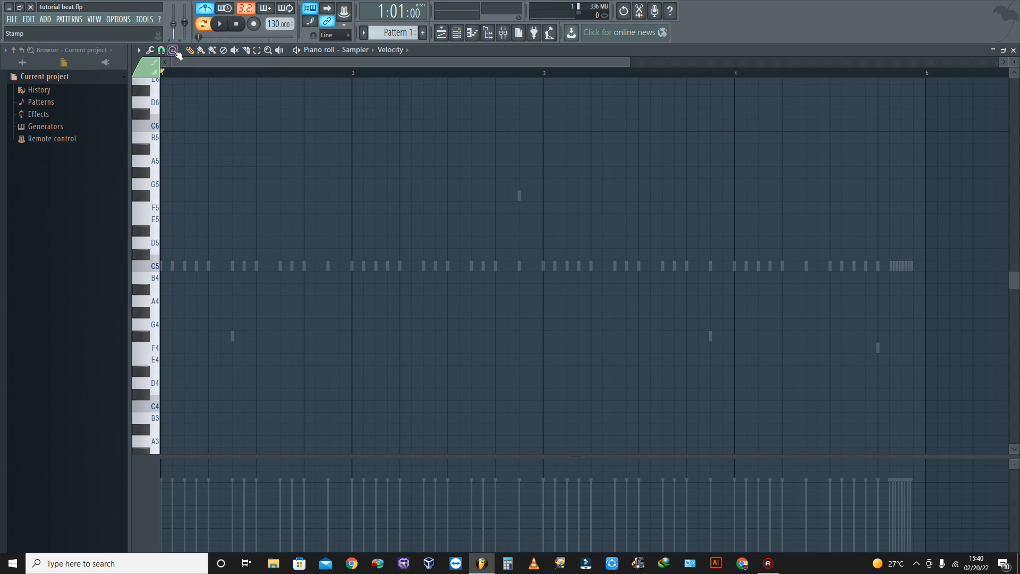
click(173, 50)
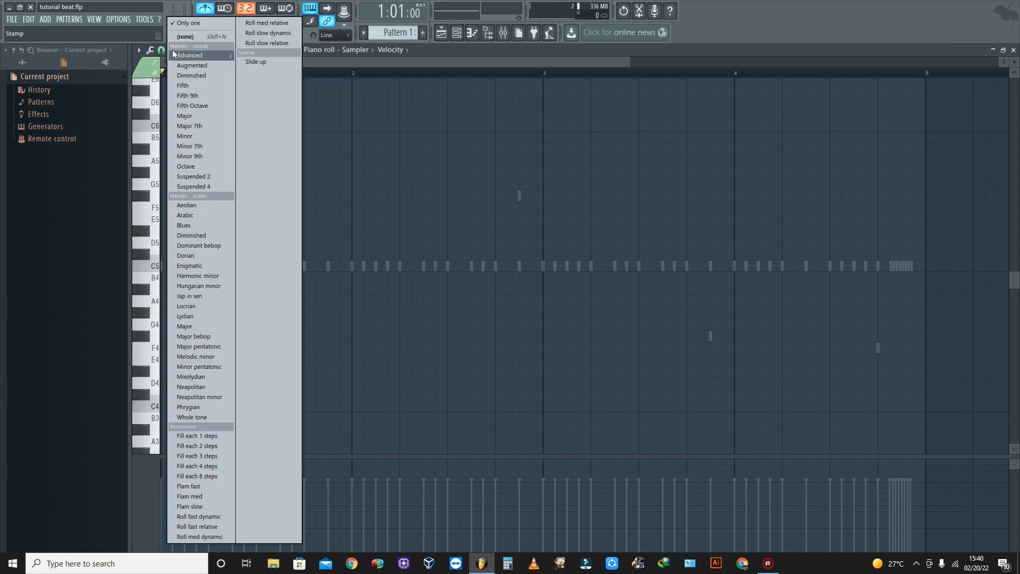
mouse_move(169, 50)
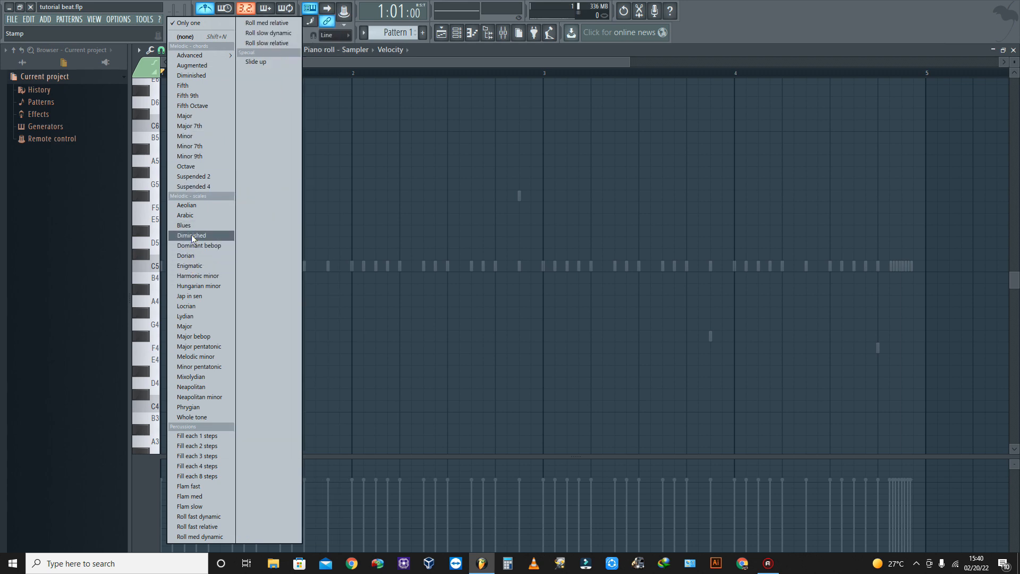
click(194, 206)
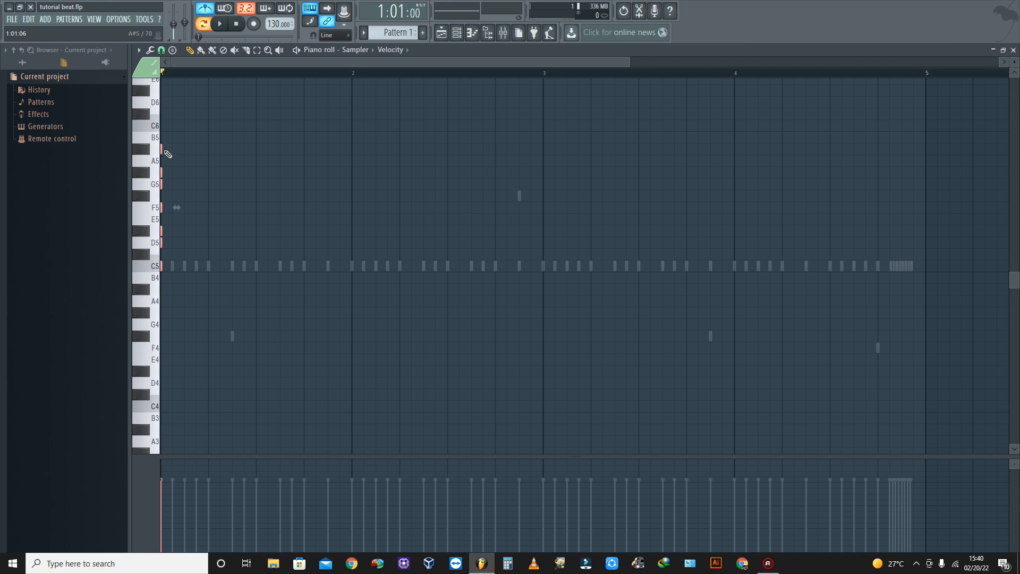
drag(163, 149, 929, 155)
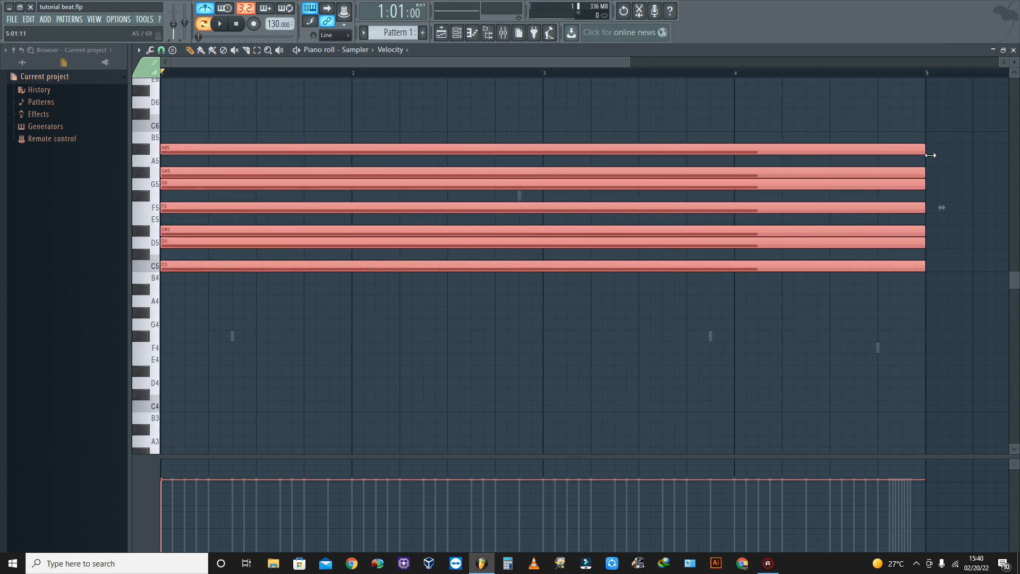
scroll(246, 163, up, 6)
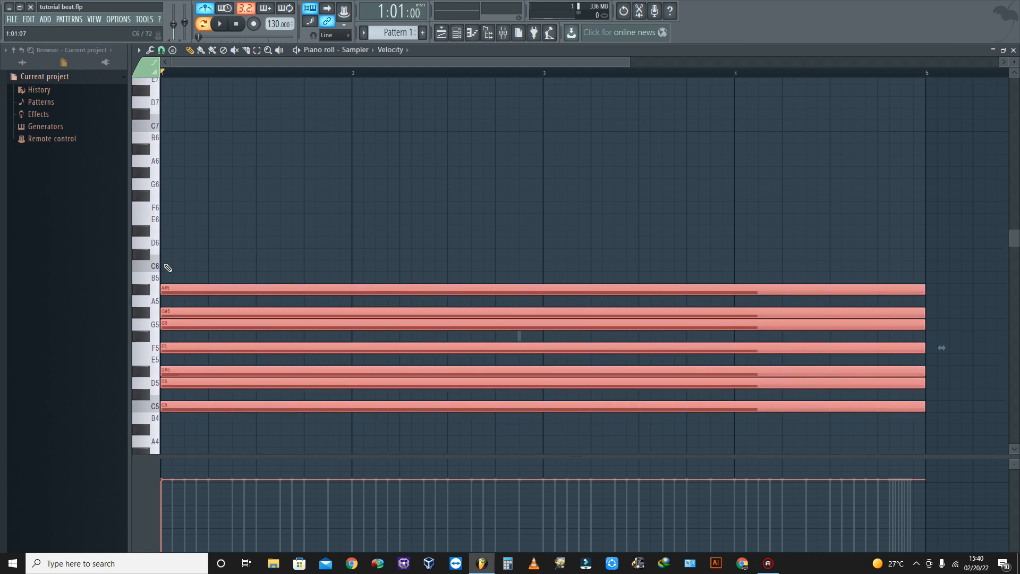
click(165, 265)
right_click(174, 270)
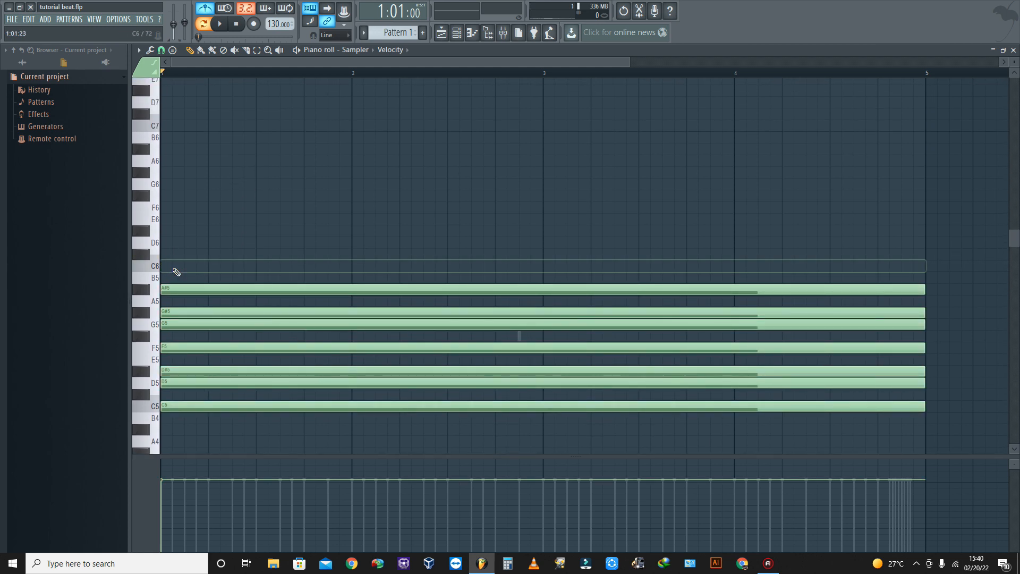
click(172, 51)
click(178, 38)
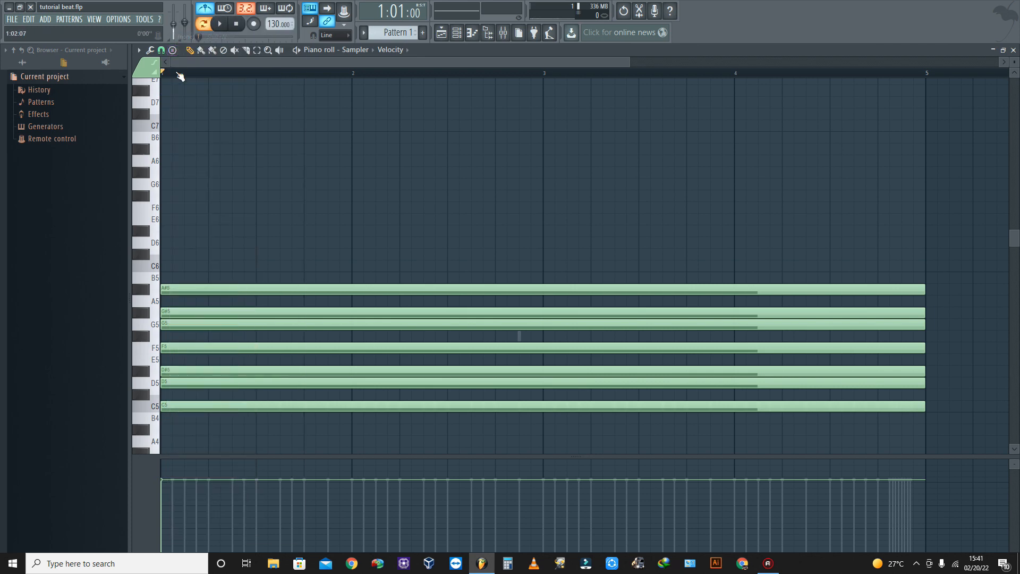
- Stamp a second four-bar Aeolian scale starting on C6 at bar 1, directly above the first one
click(173, 51)
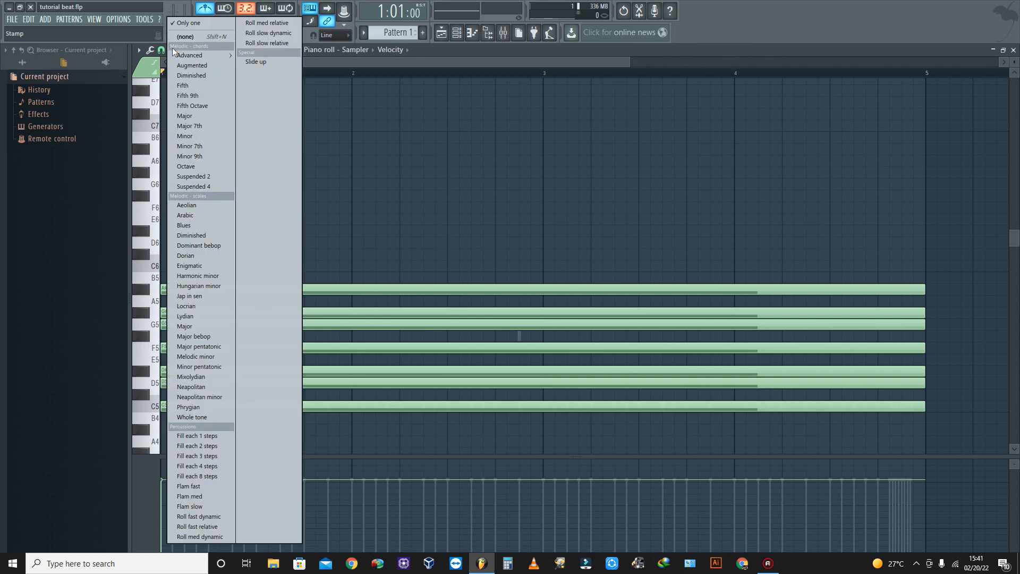
click(195, 206)
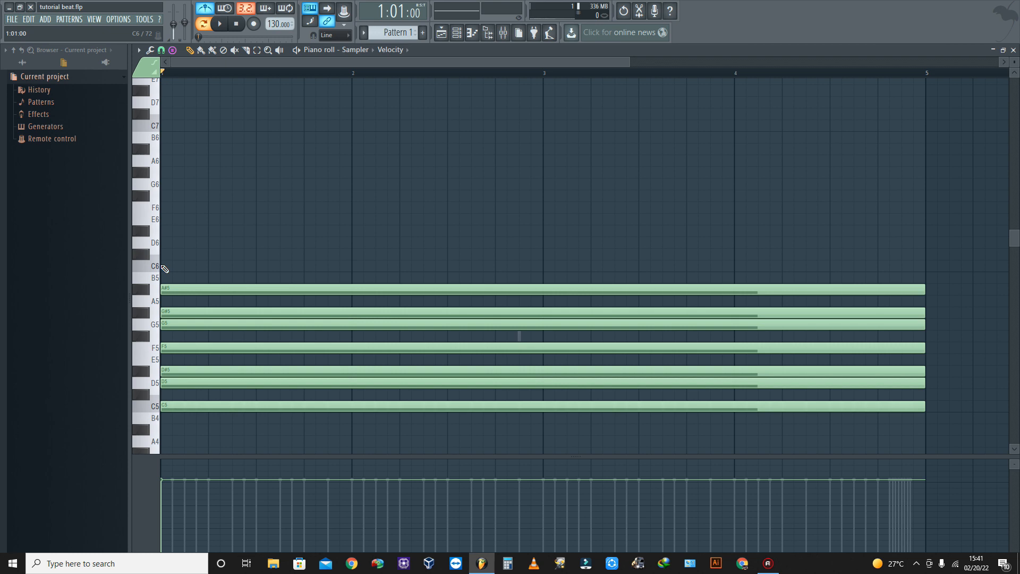
click(165, 269)
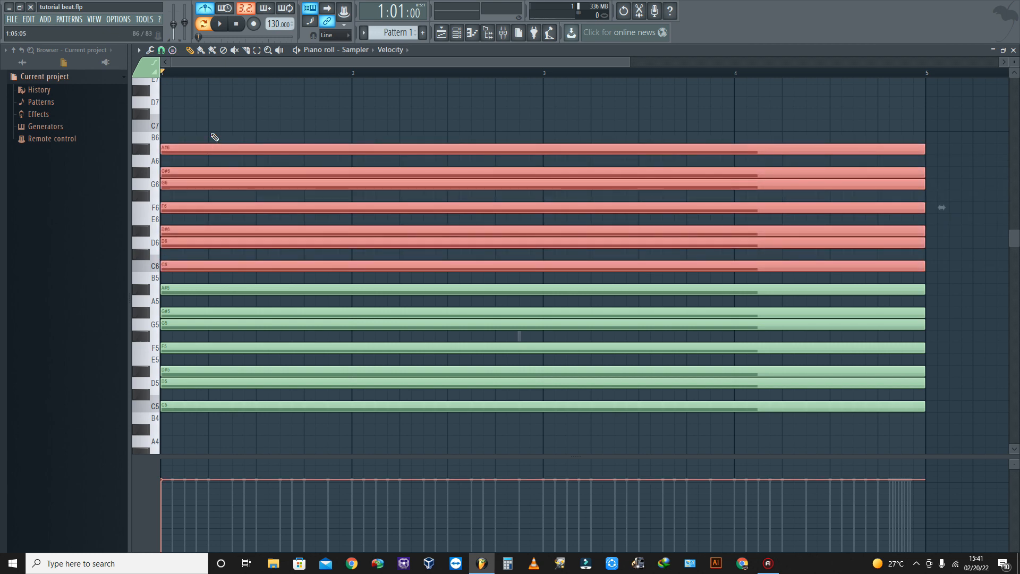
scroll(213, 132, down, 3)
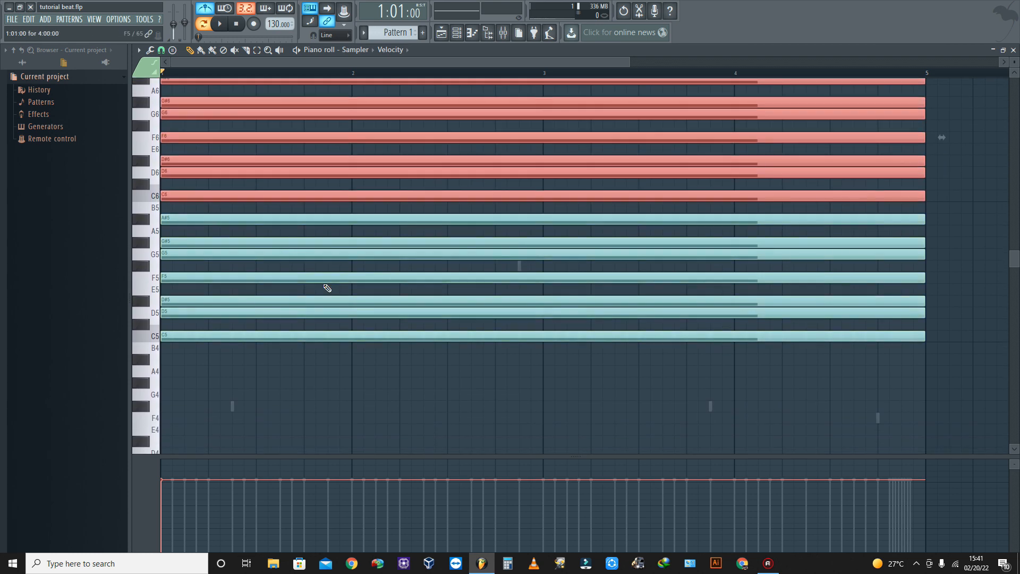
scroll(162, 415, down, 4)
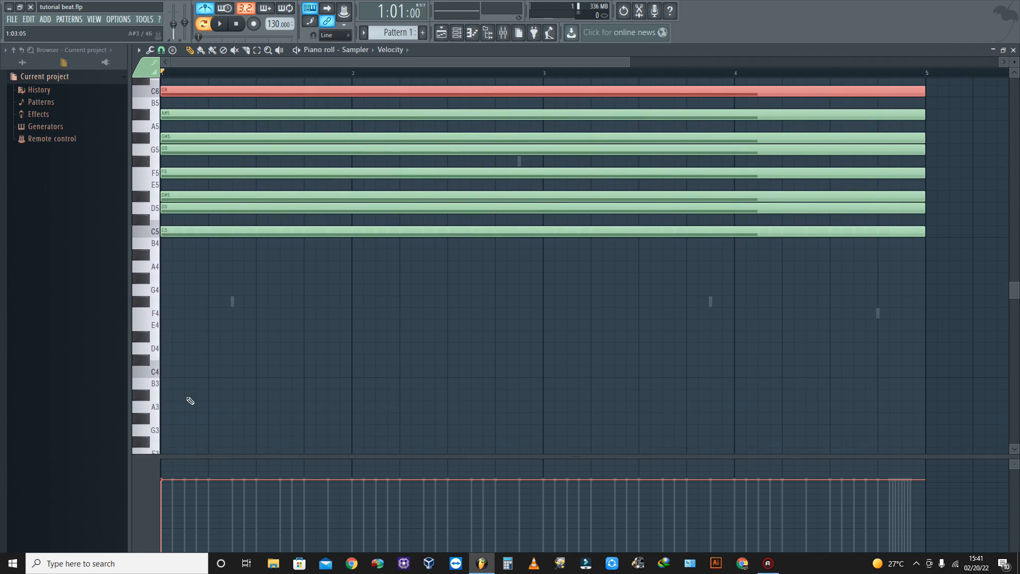
click(162, 372)
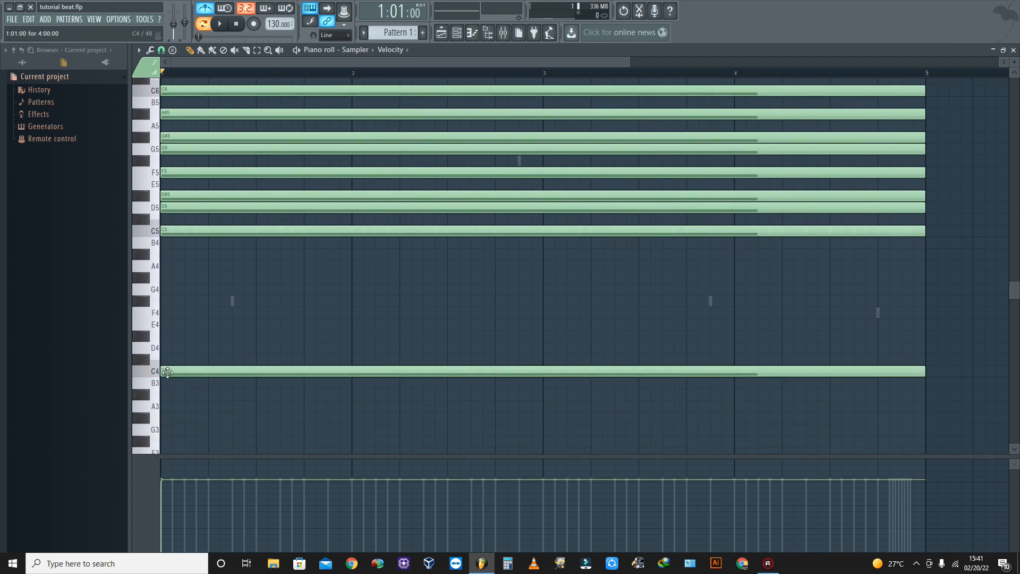
drag(212, 330, 218, 5)
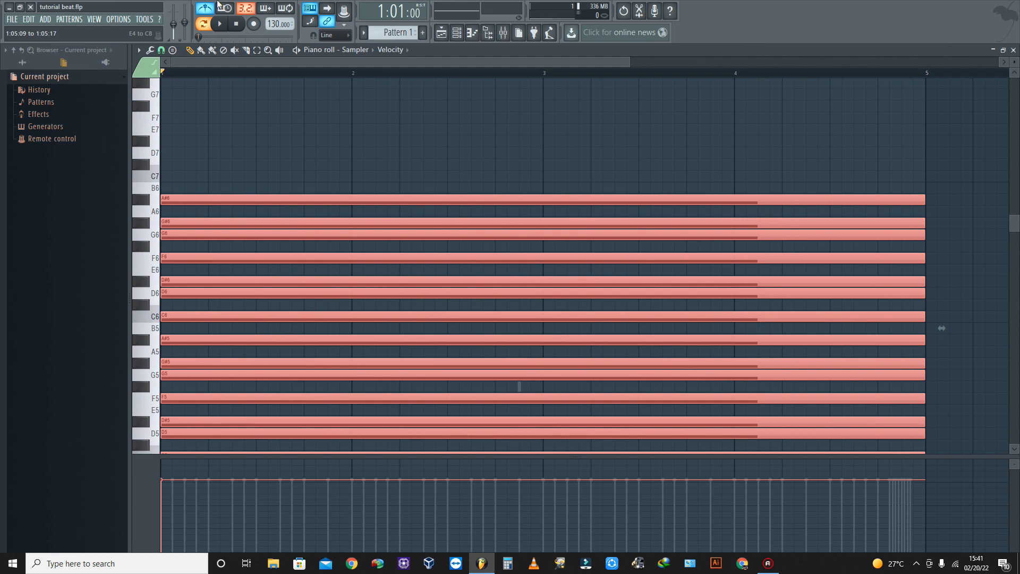
key(shift+Right)
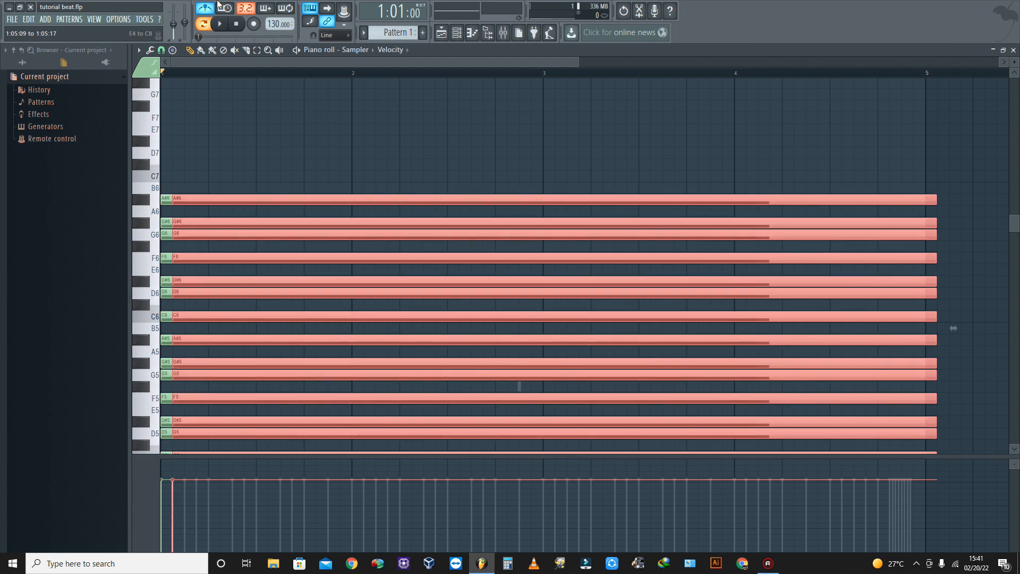
key(shift+Left)
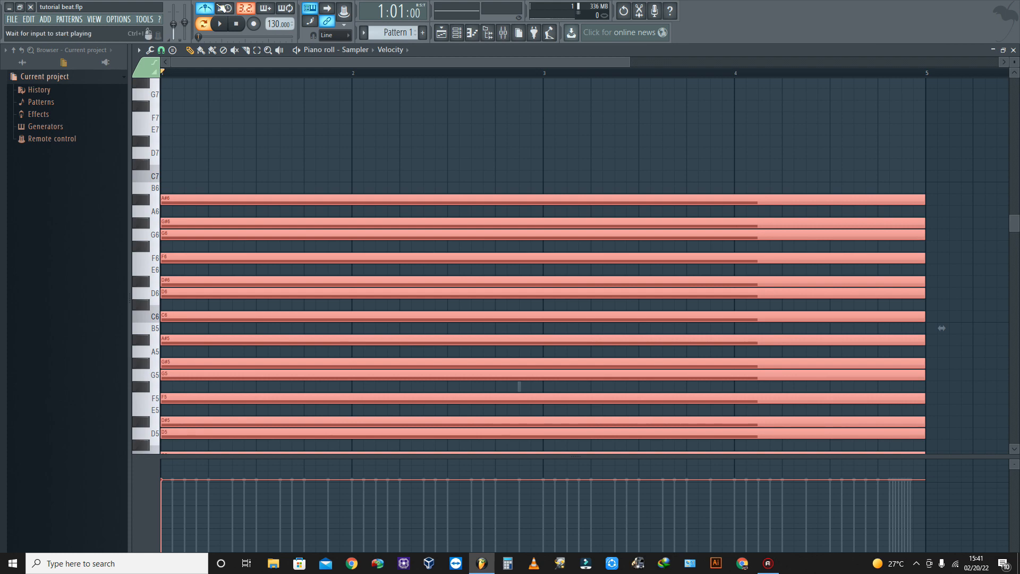
- Duplicate the two stacked Aeolian scales and transpose the copy down two octaves so it spans C3 to A#4
scroll(408, 145, down, 8)
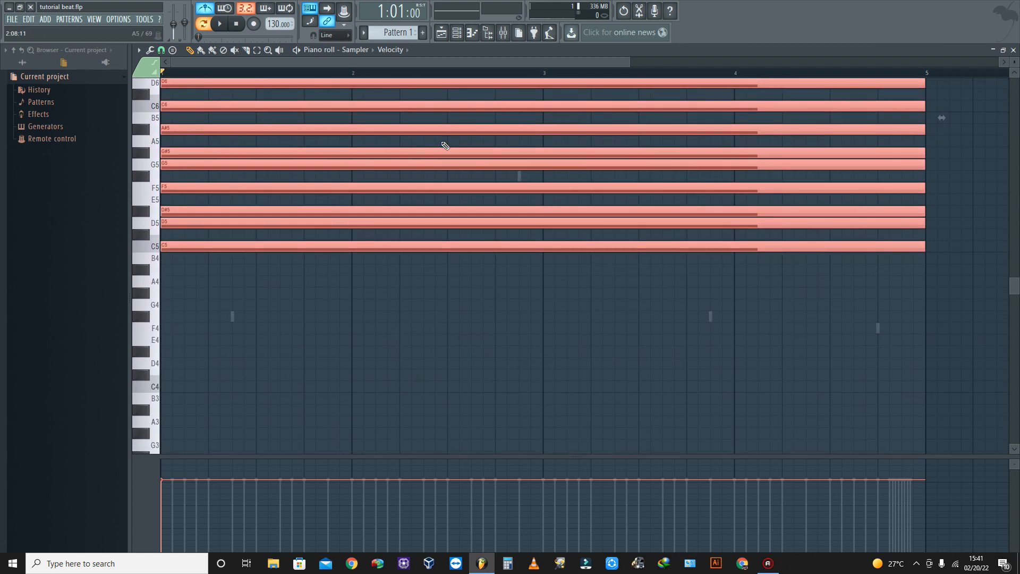
scroll(443, 143, down, 1)
scroll(441, 142, up, 7)
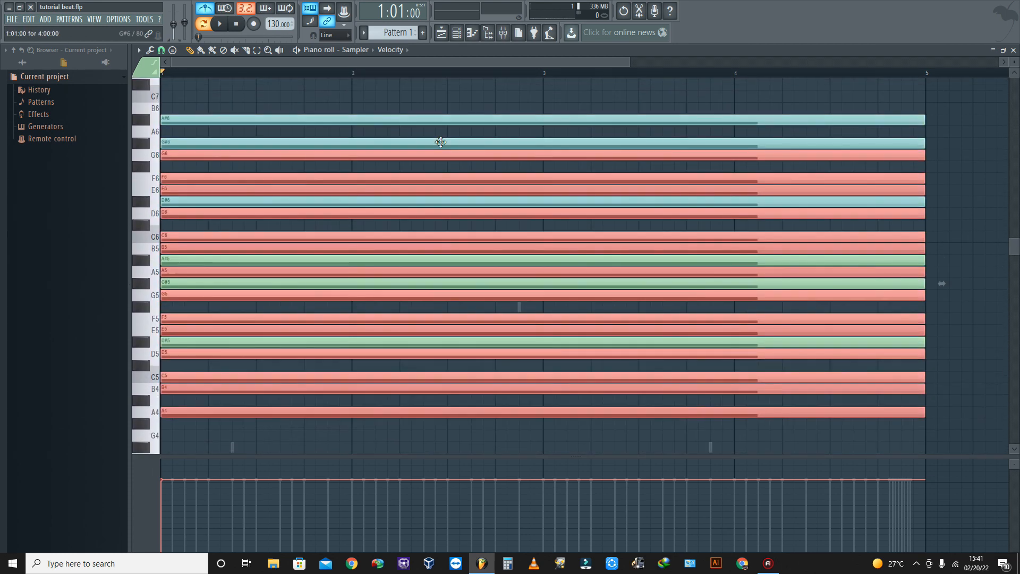
key(shift+Down)
key(shift+Down)
key(shift+Down)
key(shift+Down)
key(shift+Down)
key(shift+Down)
key(shift+Down)
key(shift+Down)
key(shift+Down)
key(shift+Down)
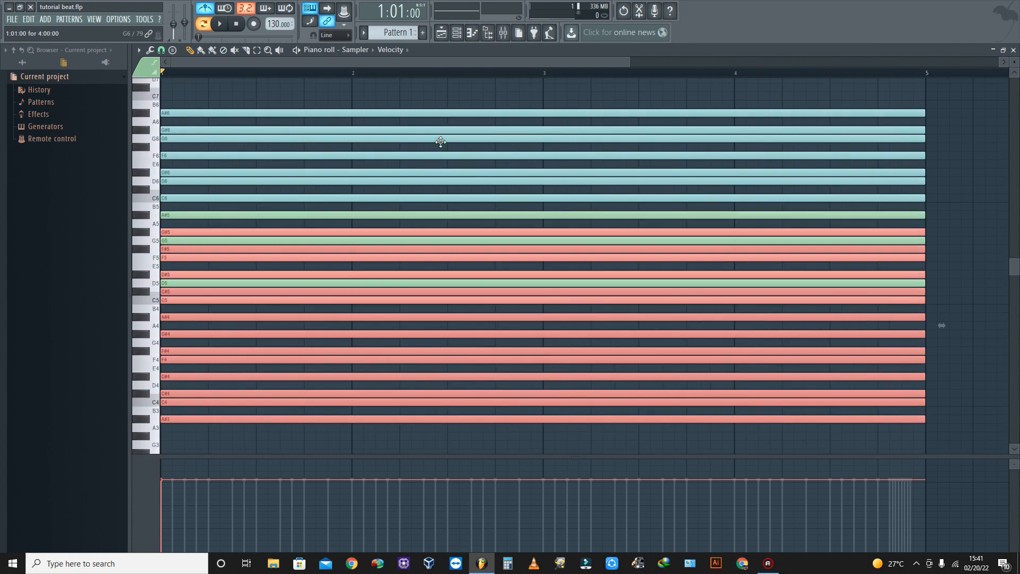
key(shift+Down)
key(shift+Down)
key(shift+Down)
key(shift+Down)
key(shift+Down)
key(shift+Down)
key(shift+Down)
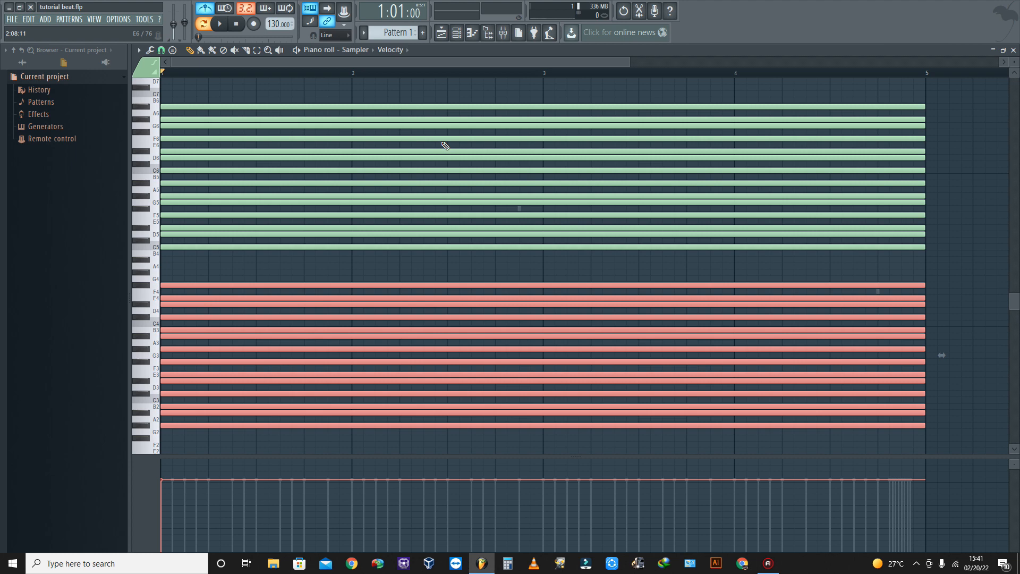
key(shift+Up)
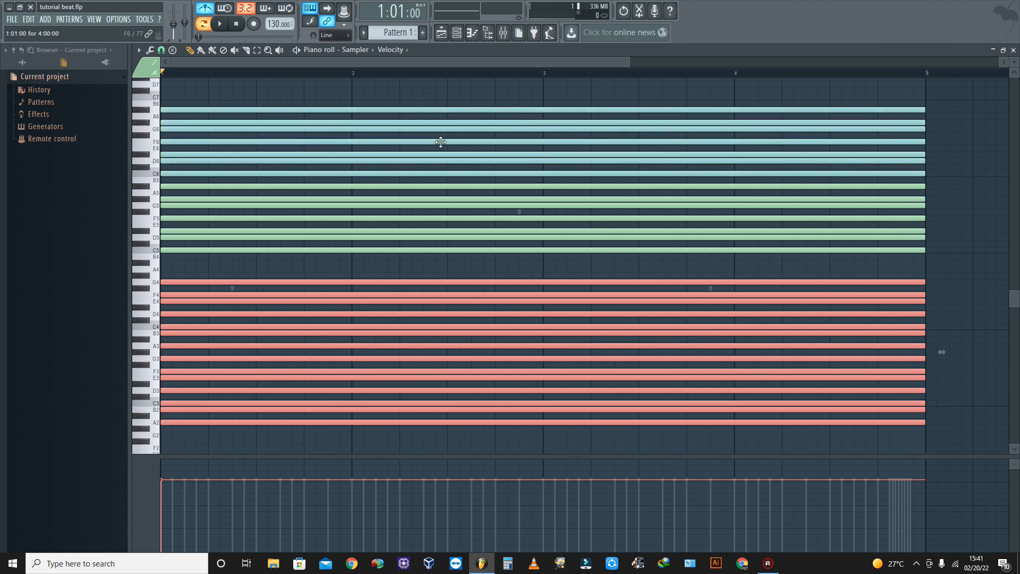
key(shift+Up)
key(shift+Up)
key(shift+Up)
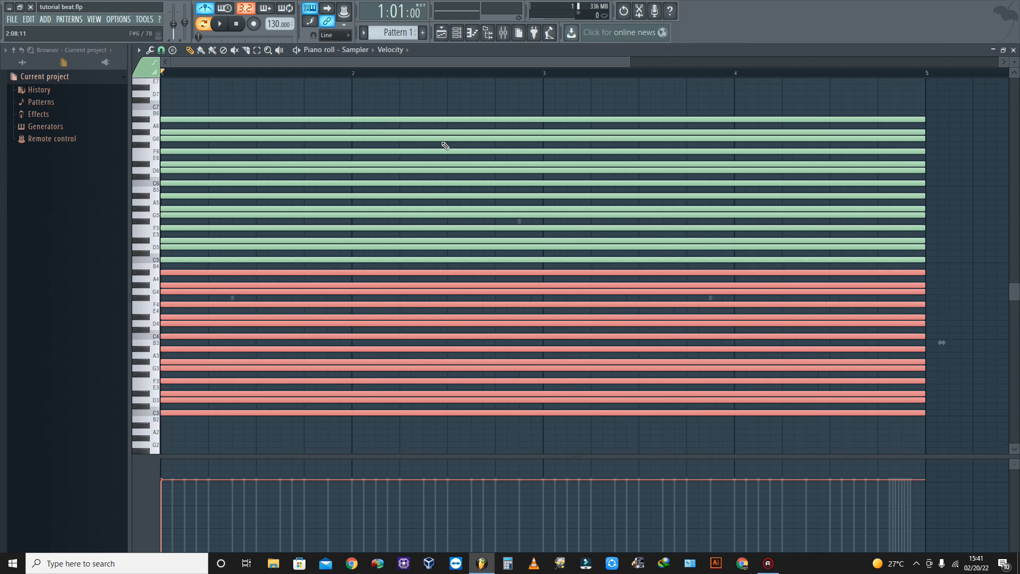
- Show the channel rack over the playlist and audition the pattern with the scale guide in place
click(18, 22)
click(458, 35)
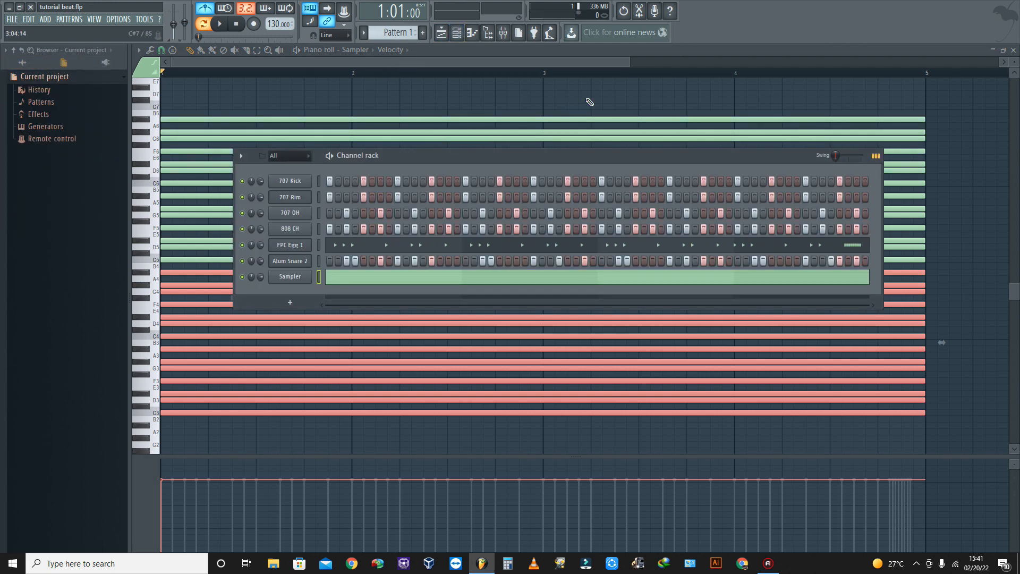
click(458, 35)
click(440, 35)
click(457, 35)
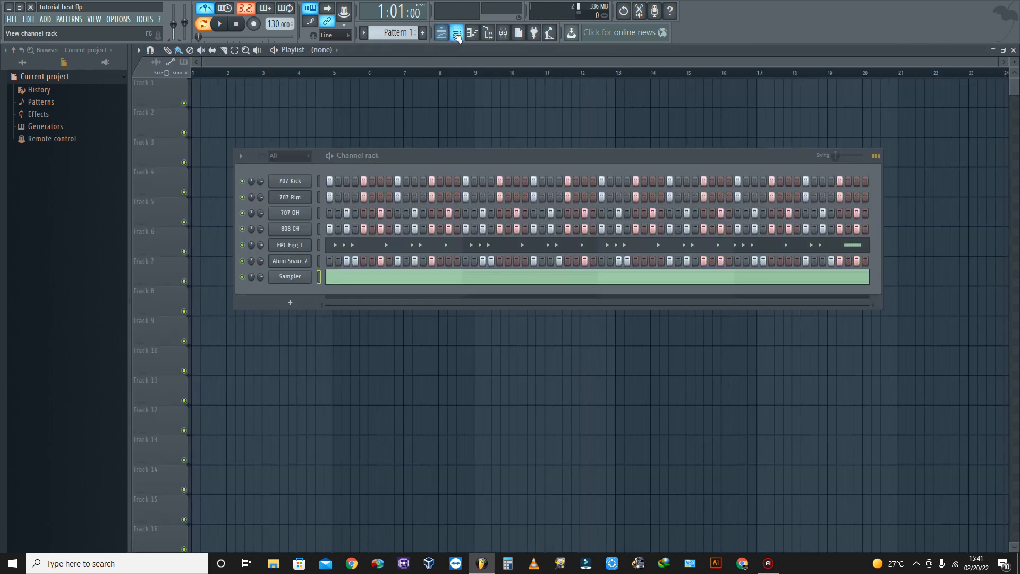
key(space)
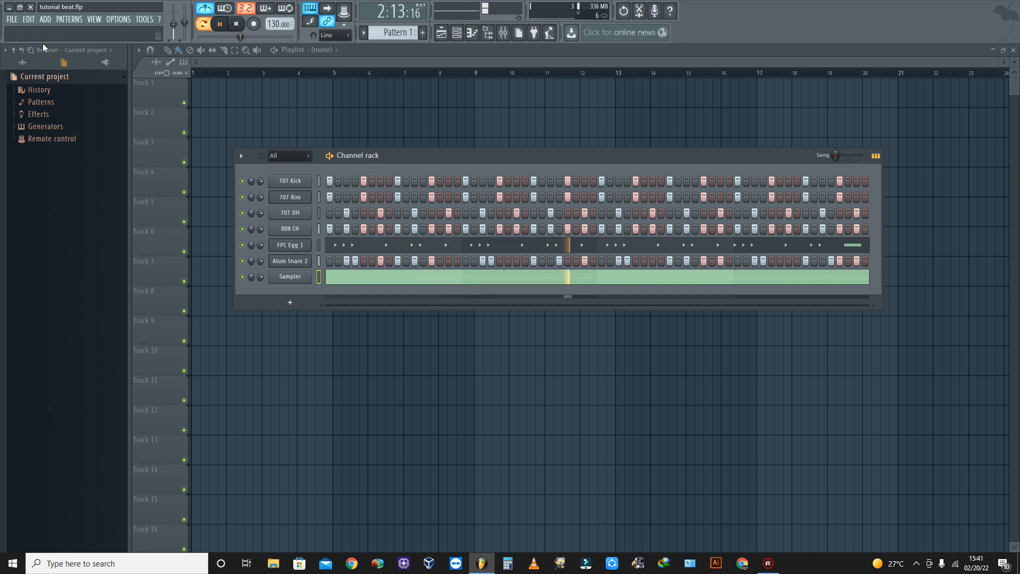
key(space)
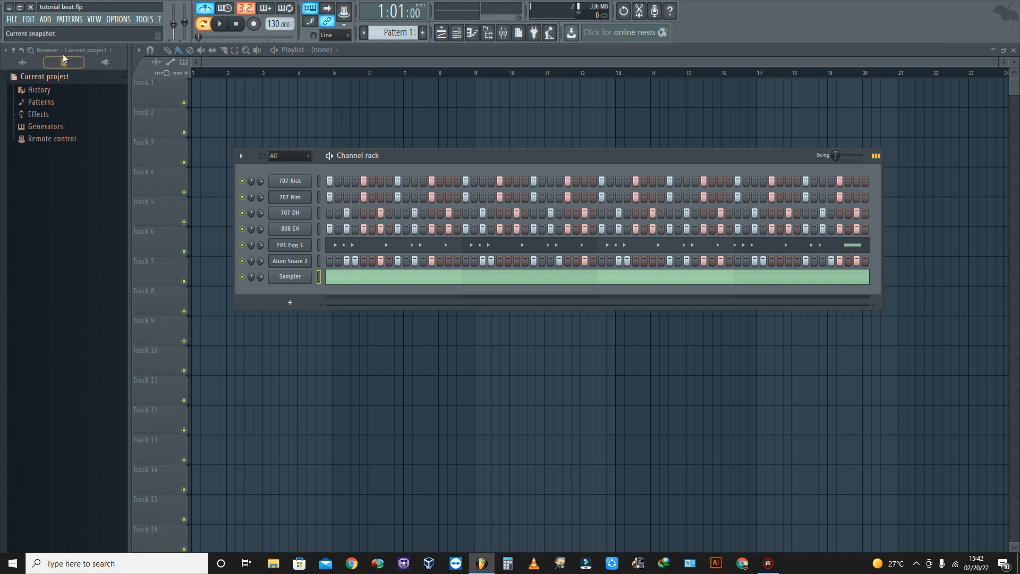
- Add an FL Keys channel below the Sampler, audition its piano sound, and close the plugin window
click(23, 63)
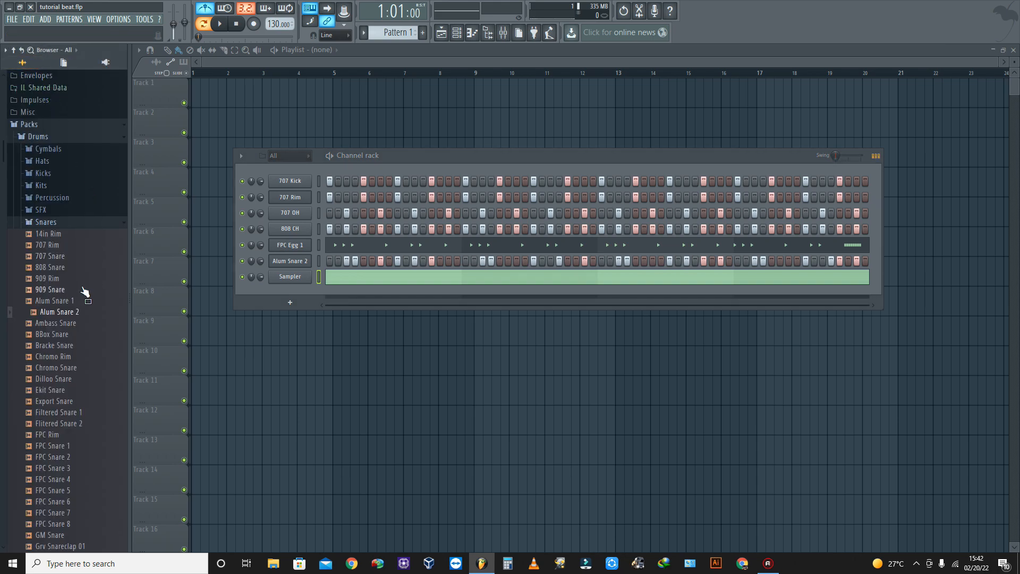
click(290, 303)
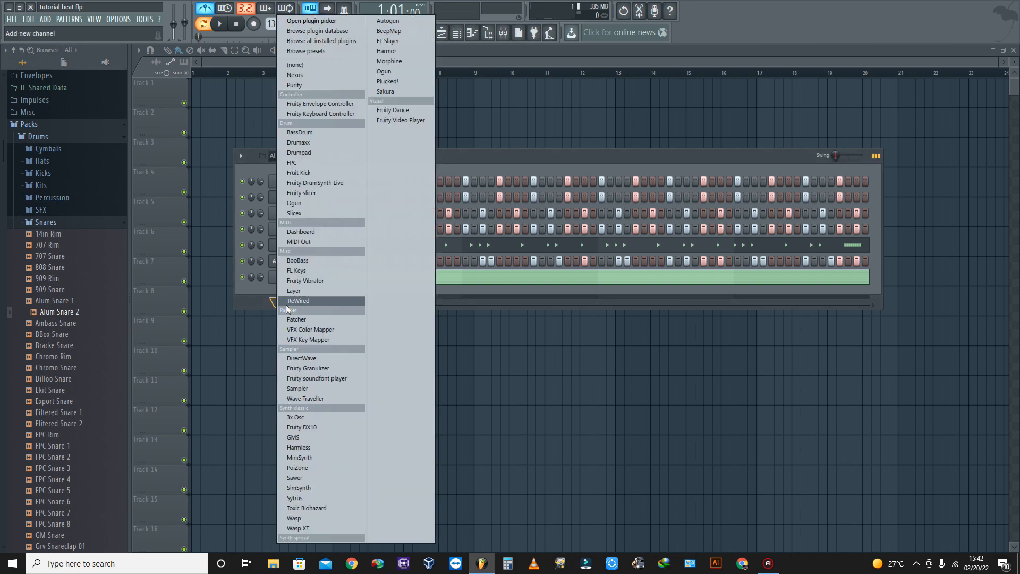
click(12, 126)
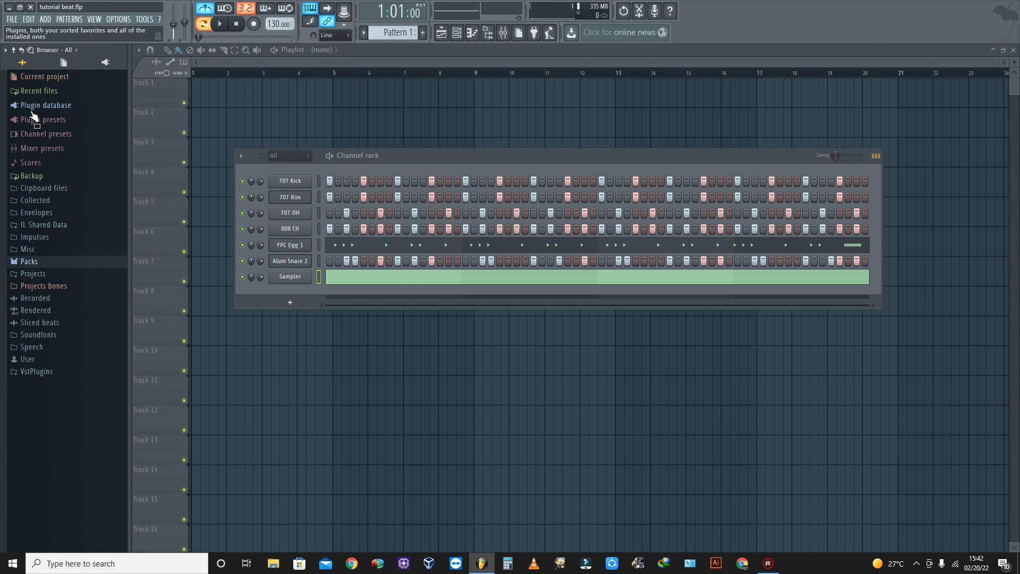
click(38, 95)
drag(43, 212, 293, 291)
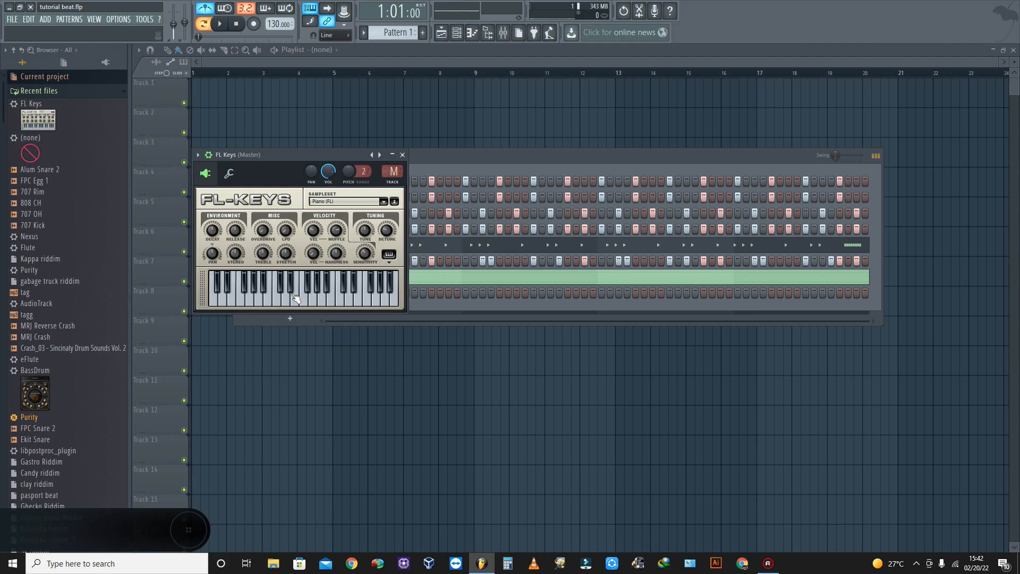
click(268, 302)
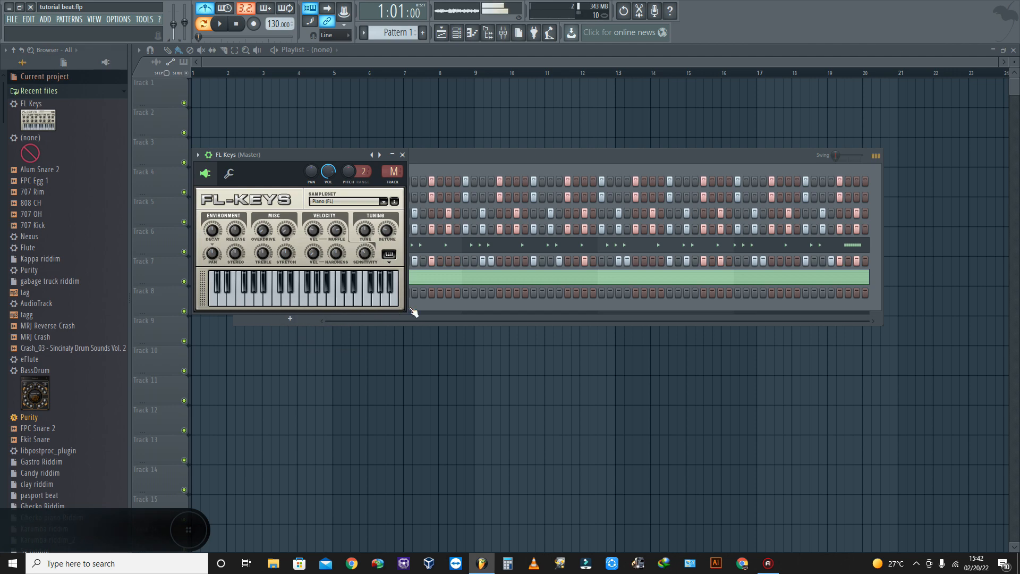
click(402, 155)
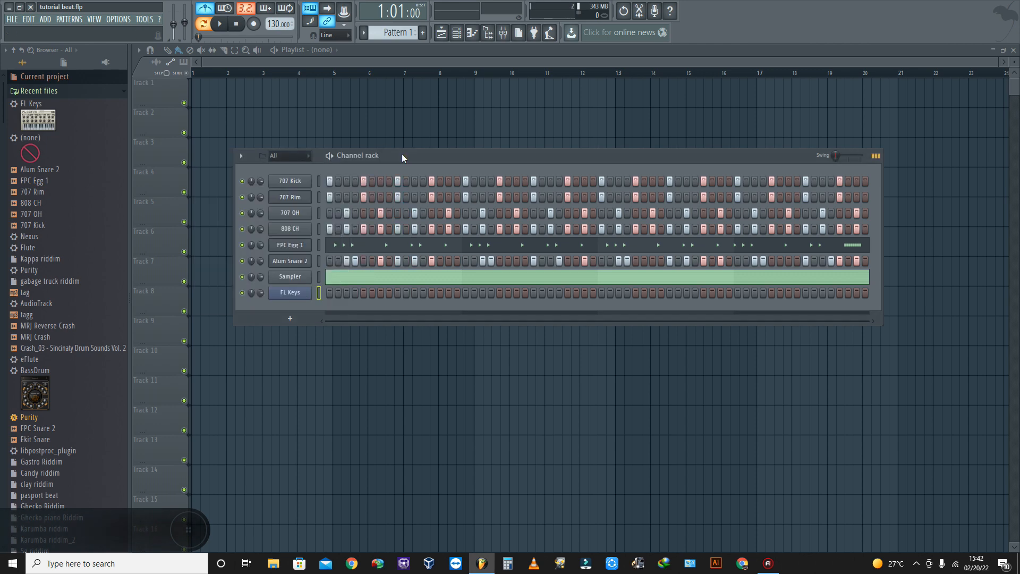
- Place a C5 note at the start of bar 1 in the FL Keys piano roll, shorten it to one step, and audition it
click(472, 33)
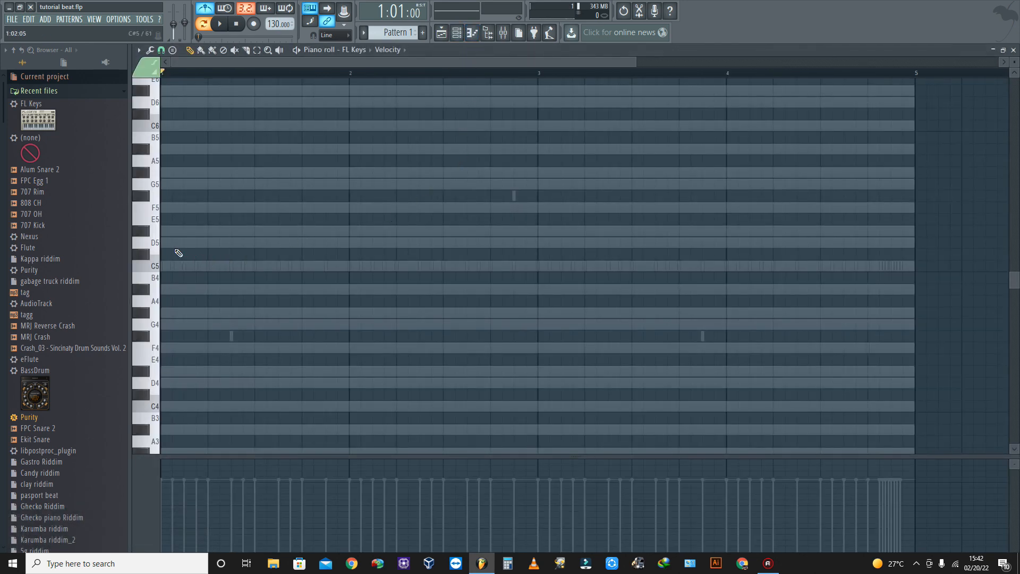
click(154, 268)
click(154, 162)
click(159, 269)
click(162, 265)
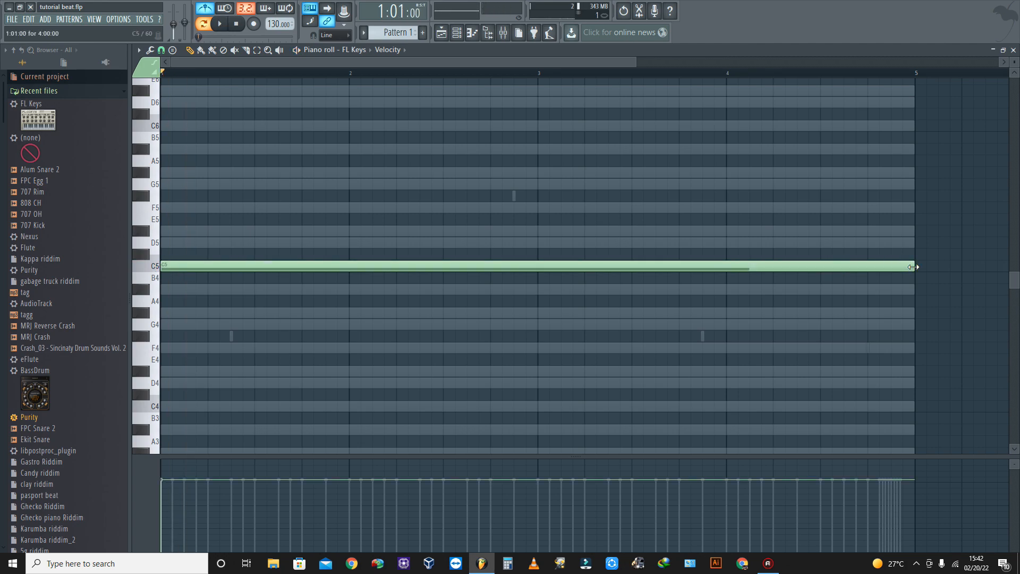
drag(912, 266, 168, 277)
click(161, 50)
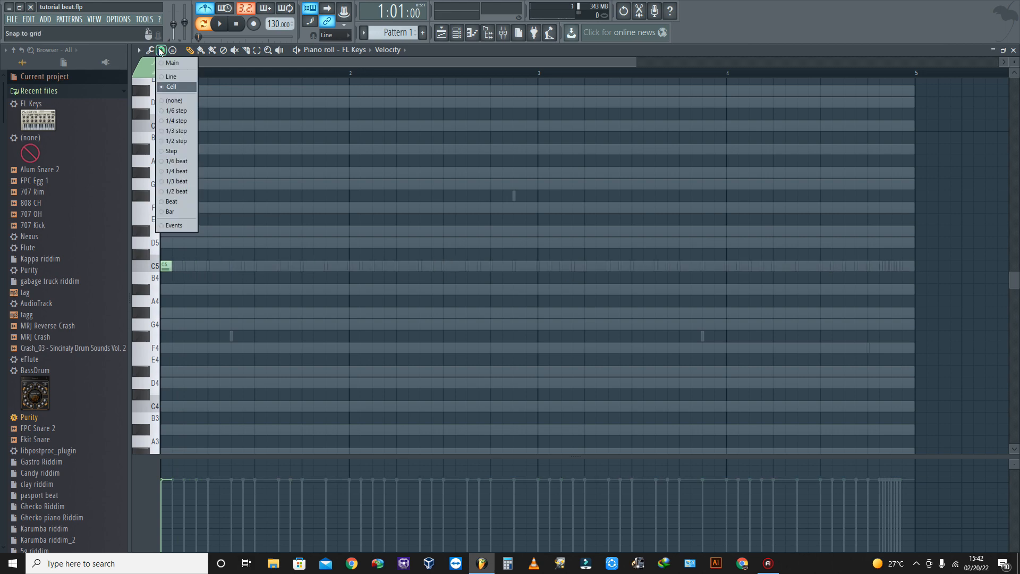
click(161, 51)
key(space)
key(space)
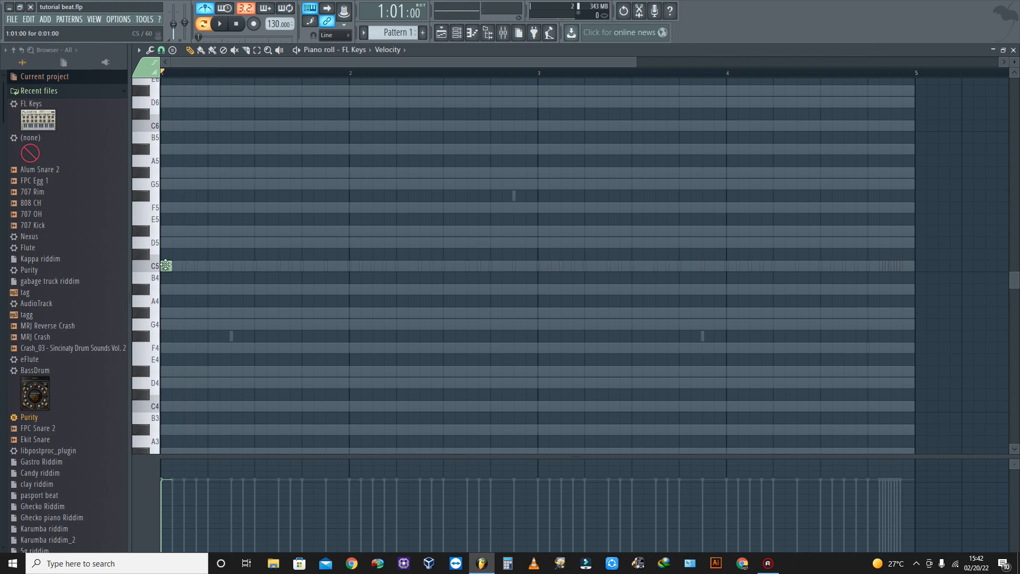
- Try F5, D#5 and G#5 in turn above the opening C5 note, removing each one after the trial
drag(165, 266, 165, 208)
key(space)
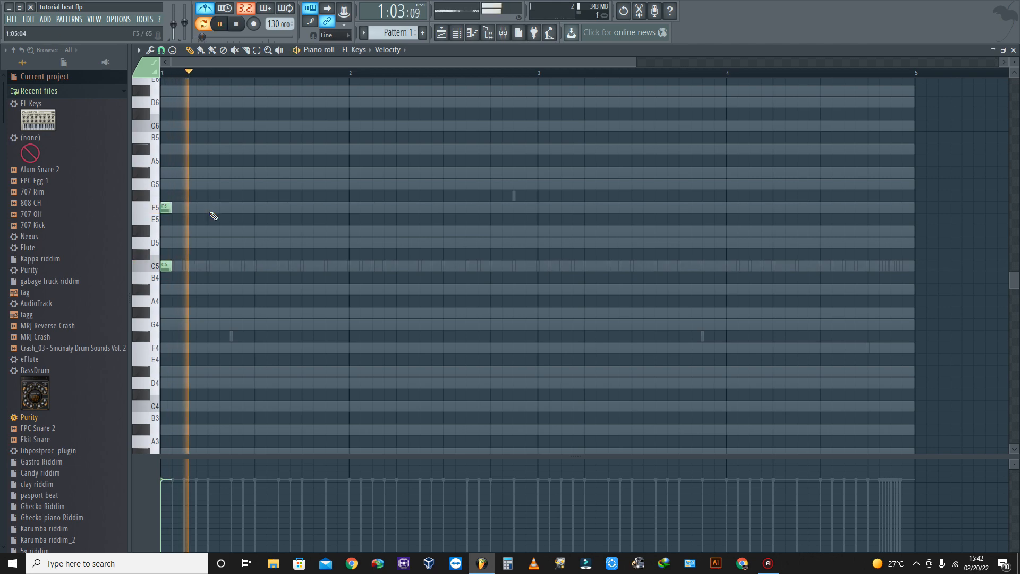
key(space)
right_click(166, 207)
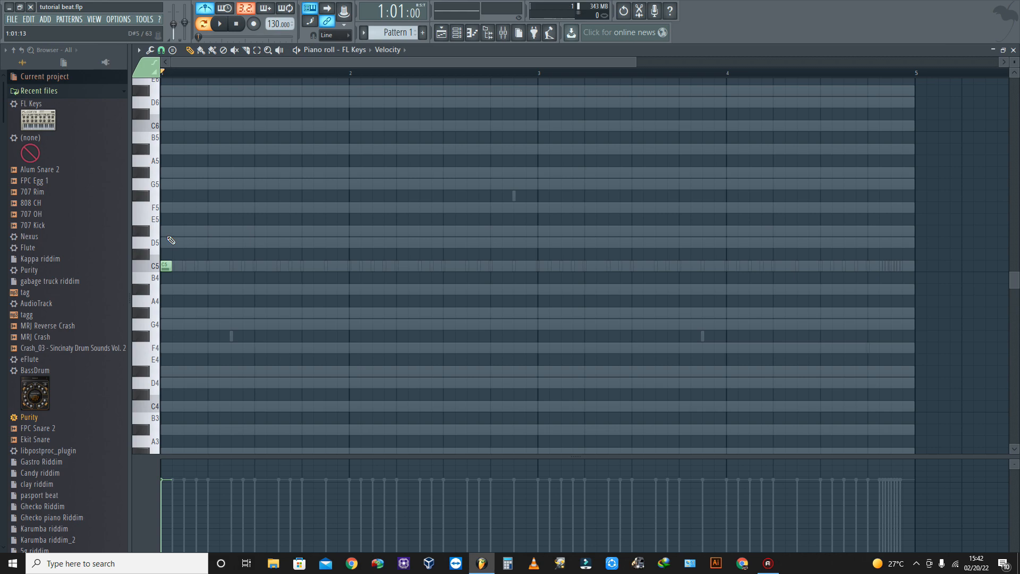
drag(168, 212, 170, 234)
key(space)
key(space)
right_click(170, 232)
click(165, 172)
right_click(166, 172)
- Continue the FL Keys melody in bar 1 with short notes on C5 and D#5
click(205, 267)
click(216, 234)
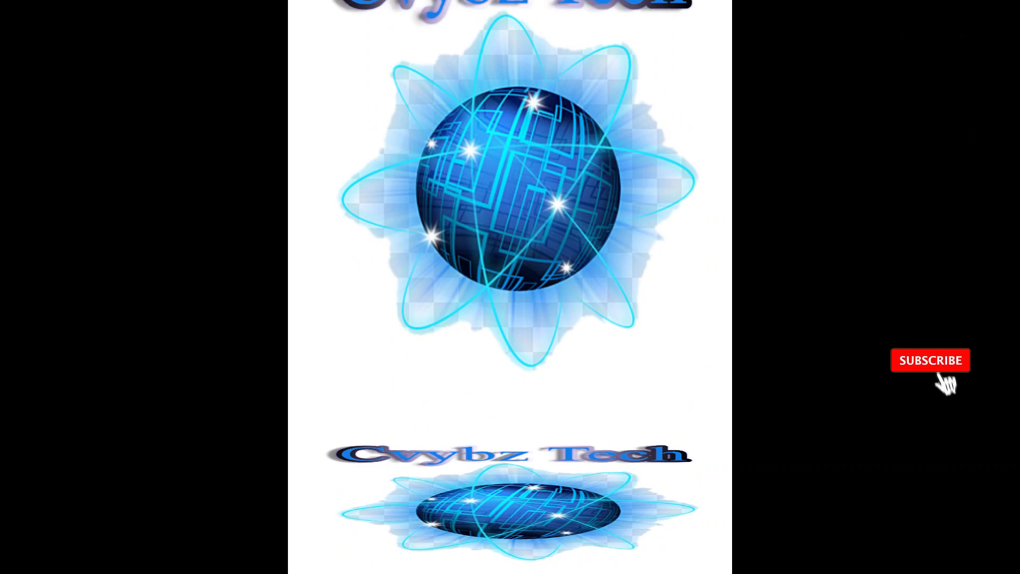